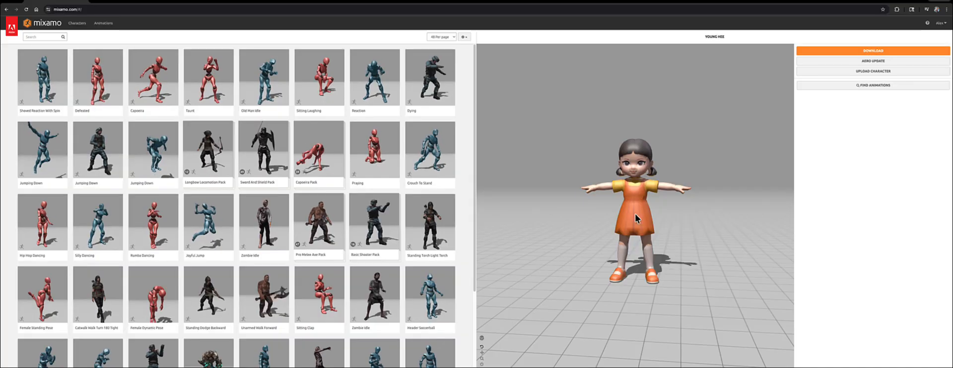
{"action": "left_click_drag", "start_coordinate": [637, 219], "coordinate": [686, 218]}
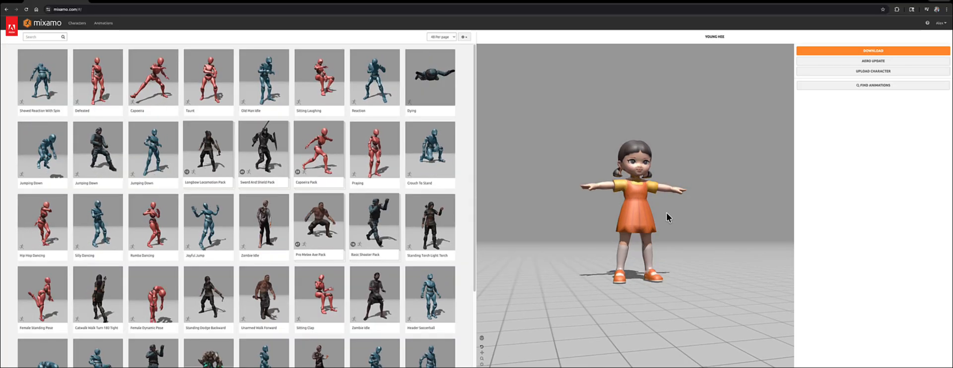
{"action": "left_click_drag", "start_coordinate": [691, 223], "coordinate": [681, 237]}
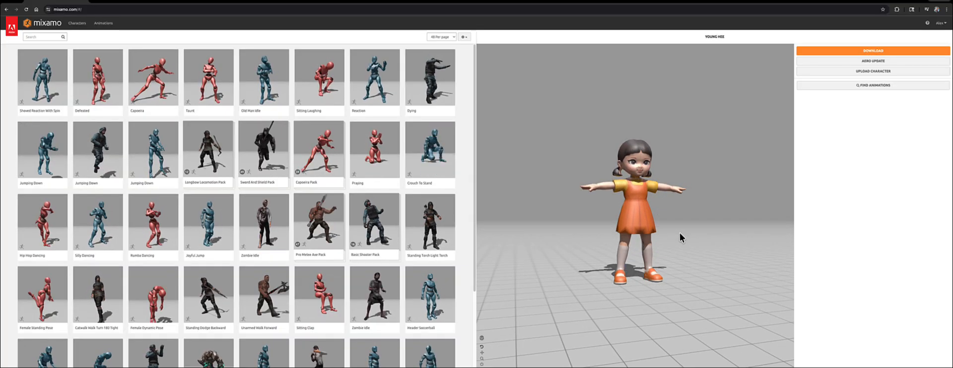
{"action": "left_click_drag", "start_coordinate": [604, 272], "coordinate": [617, 212]}
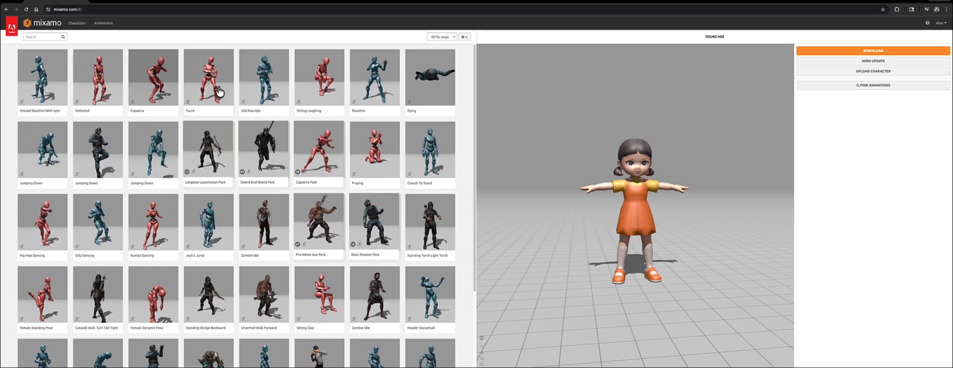
- Search the animation library for walk
{"action": "left_click", "coordinate": [99, 25]}
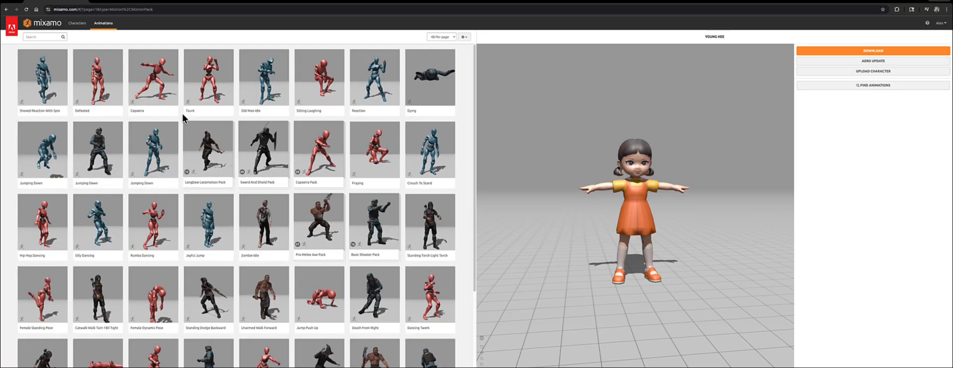
{"action": "left_click", "coordinate": [41, 37]}
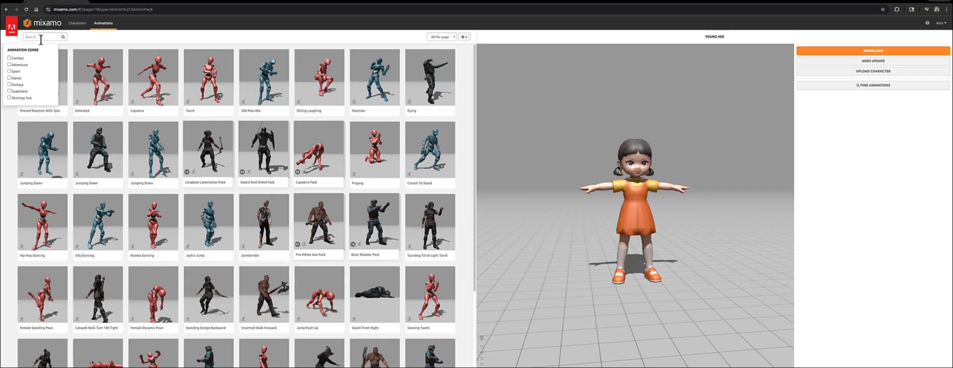
{"action": "type", "text": "walk"}
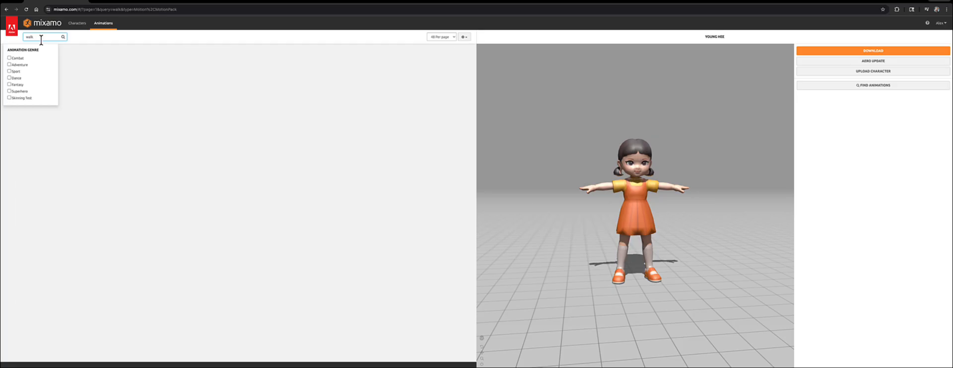
{"action": "key", "text": "Return"}
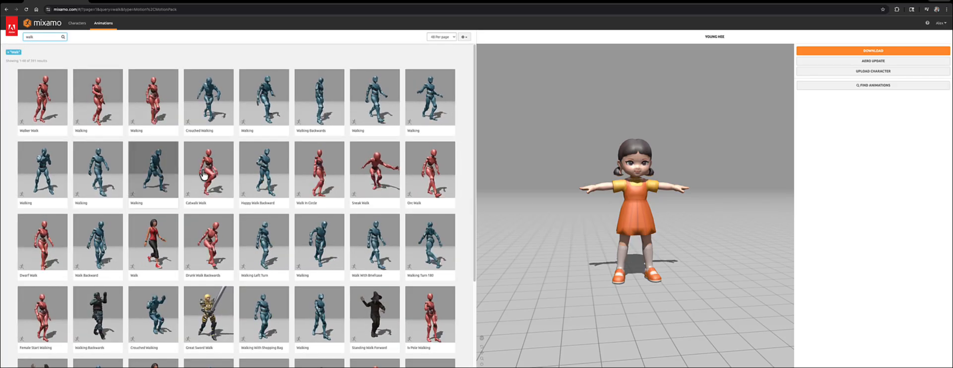
- Apply the Walking animation, set Character Arm Space to 72 and enable In Place
{"action": "left_click", "coordinate": [363, 95]}
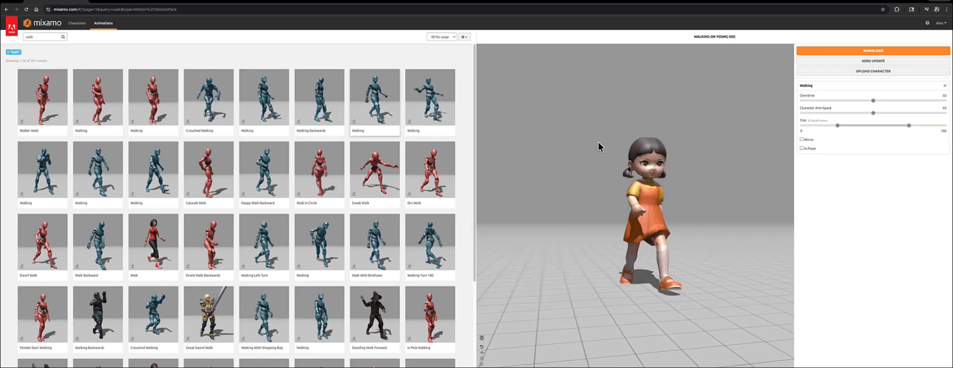
{"action": "left_click_drag", "start_coordinate": [873, 113], "coordinate": [903, 113]}
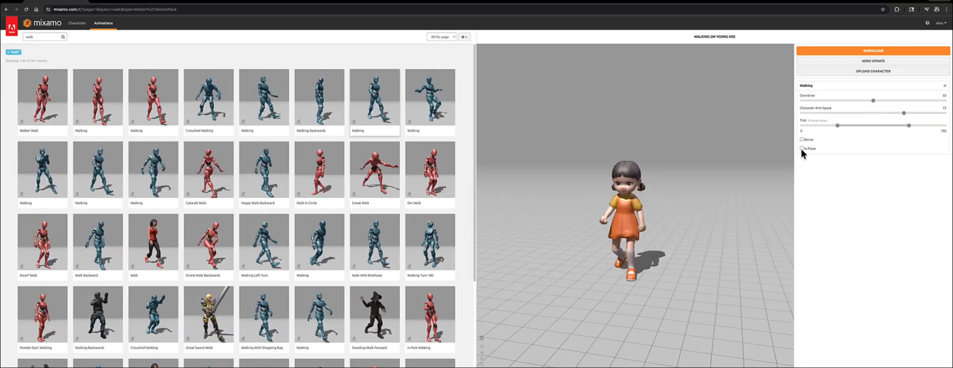
{"action": "left_click", "coordinate": [801, 148]}
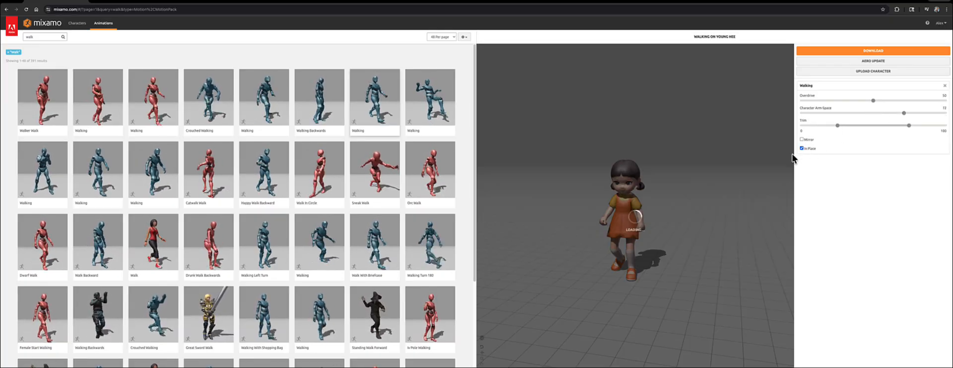
{"action": "left_click_drag", "start_coordinate": [713, 194], "coordinate": [665, 198]}
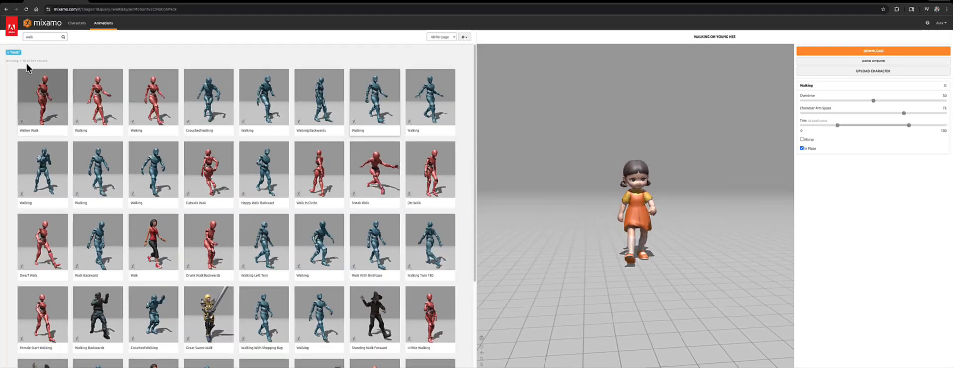
- Switch to the character library and clear the search term
{"action": "left_click", "coordinate": [77, 26]}
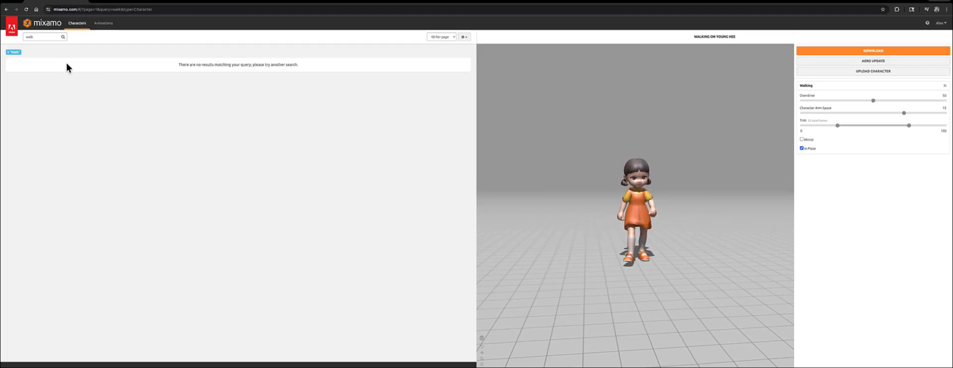
{"action": "double_click", "coordinate": [45, 37]}
{"action": "key", "text": "BackSpace"}
{"action": "key", "text": "Return"}
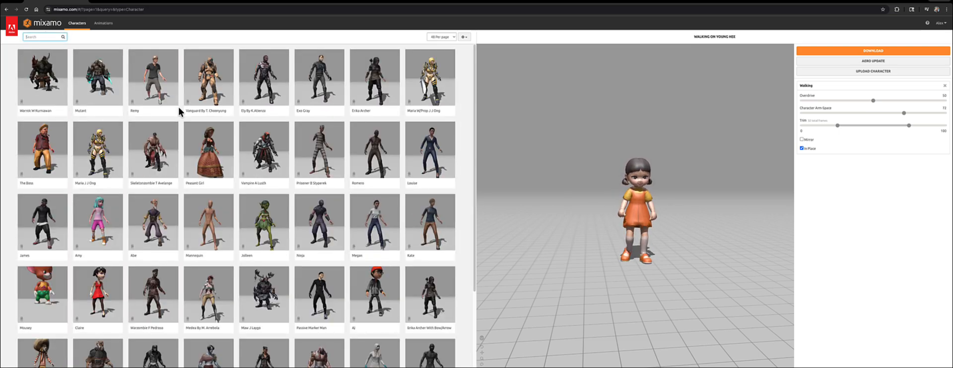
- Replace the current character with the AJ character, confirming the switch
{"action": "scroll", "coordinate": [270, 153], "scroll_direction": "down", "scroll_amount": 3}
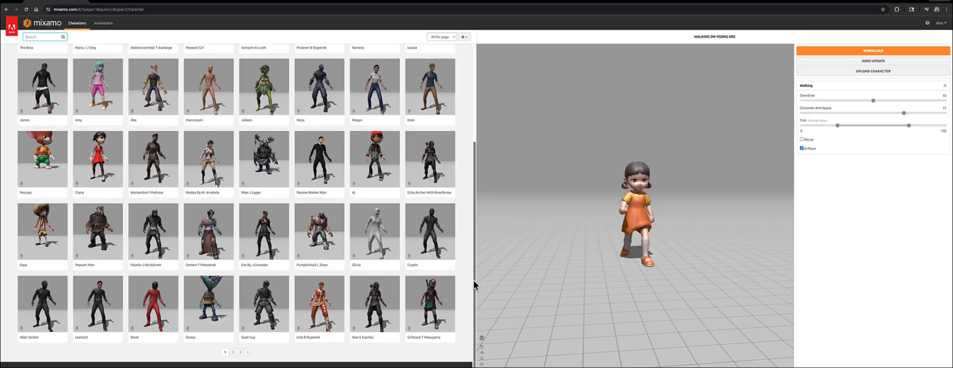
{"action": "left_click_drag", "start_coordinate": [473, 273], "coordinate": [458, 150]}
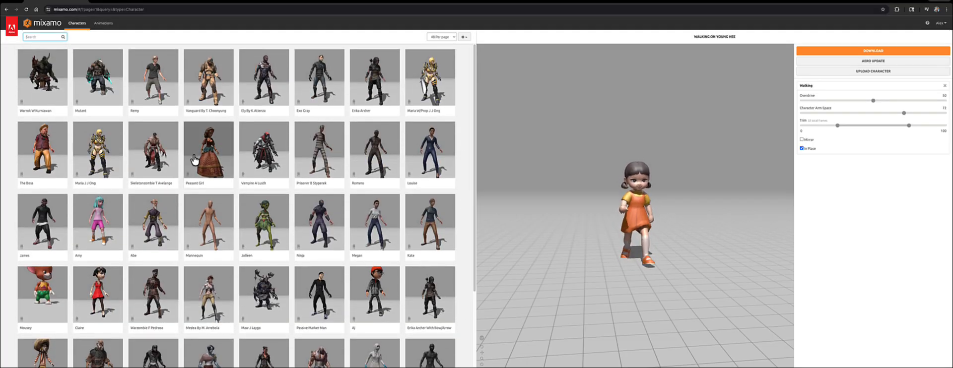
{"action": "scroll", "coordinate": [206, 119], "scroll_direction": "down", "scroll_amount": 3}
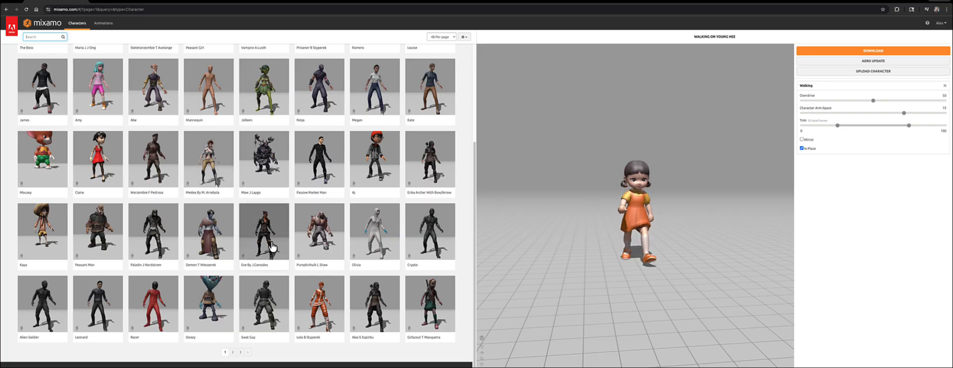
{"action": "scroll", "coordinate": [89, 219], "scroll_direction": "up", "scroll_amount": 3}
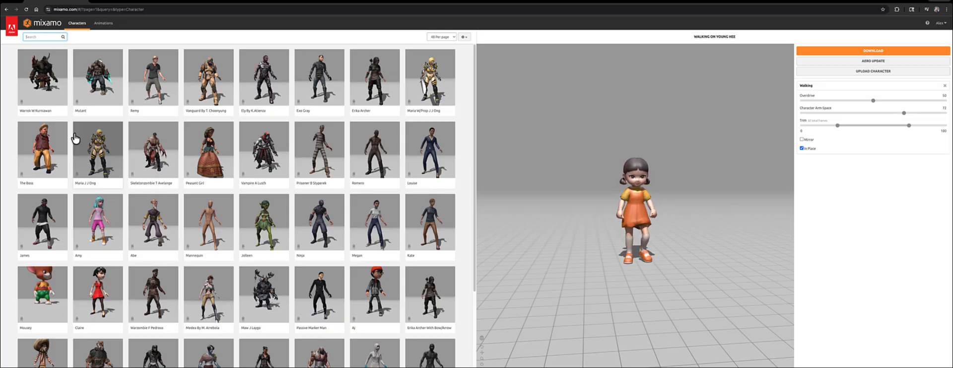
{"action": "scroll", "coordinate": [109, 154], "scroll_direction": "down", "scroll_amount": 3}
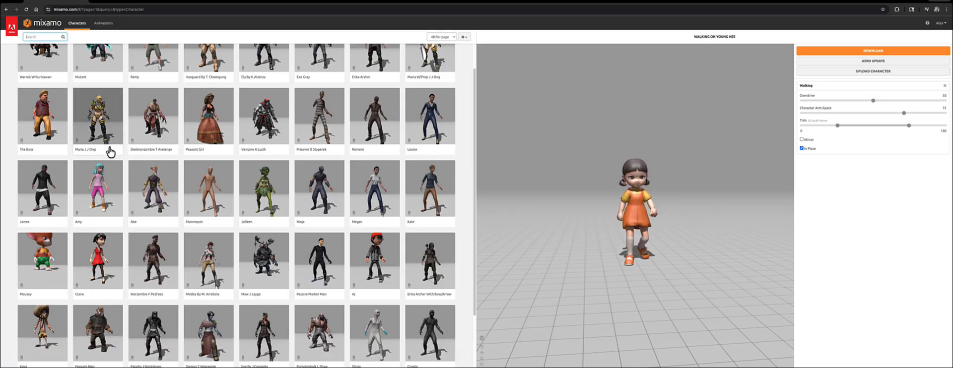
{"action": "left_click", "coordinate": [379, 161]}
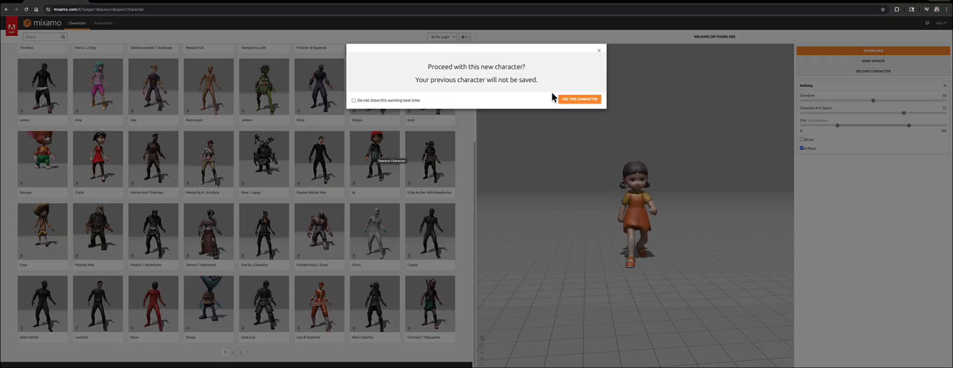
{"action": "left_click", "coordinate": [578, 99]}
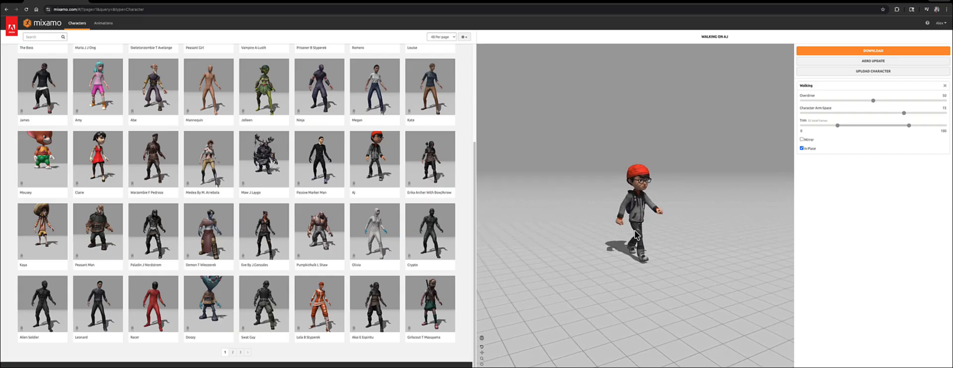
{"action": "left_click_drag", "start_coordinate": [655, 234], "coordinate": [609, 229]}
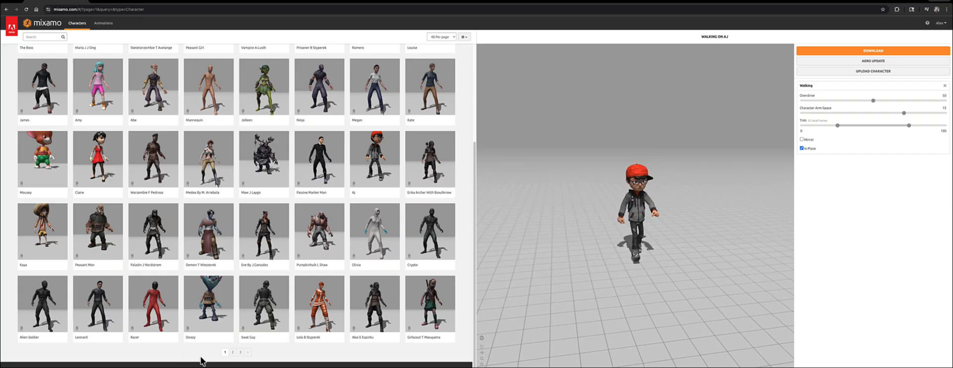
- On the second page, switch to the Timmy character and turn off the switch warning for next time
{"action": "left_click", "coordinate": [233, 353]}
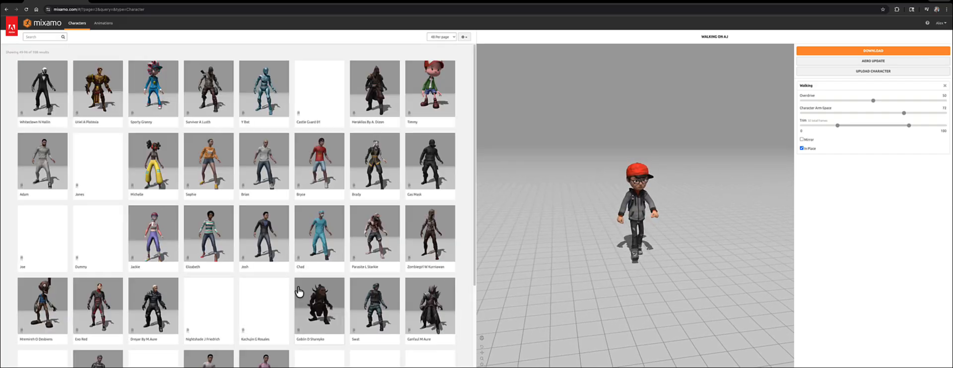
{"action": "left_click", "coordinate": [431, 89]}
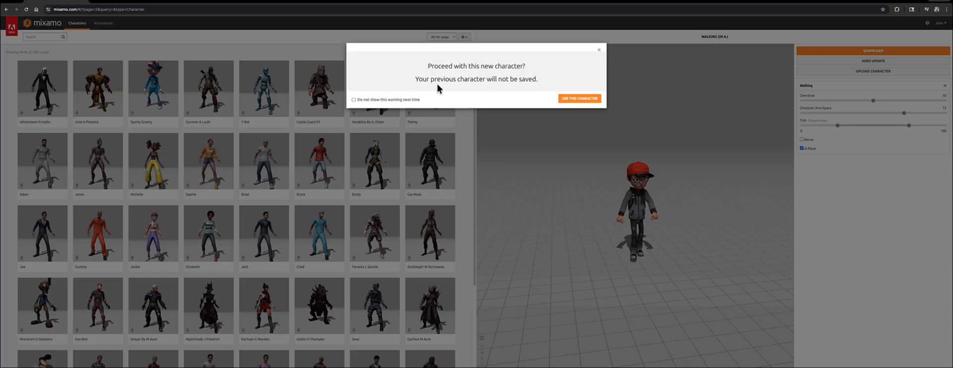
{"action": "left_click", "coordinate": [353, 100]}
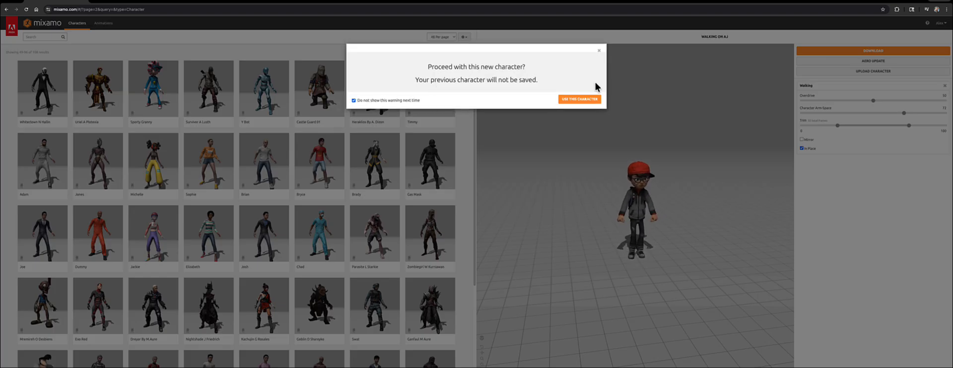
{"action": "left_click", "coordinate": [578, 99]}
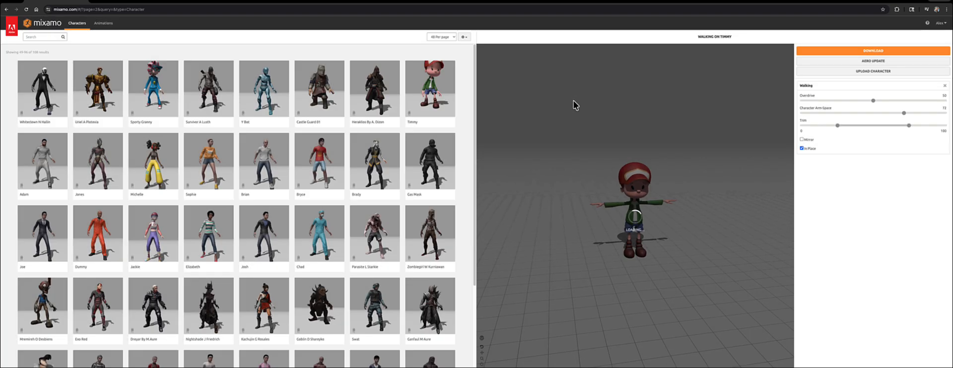
- On the third page, switch to the Ty character
{"action": "scroll", "coordinate": [233, 223], "scroll_direction": "down", "scroll_amount": 3}
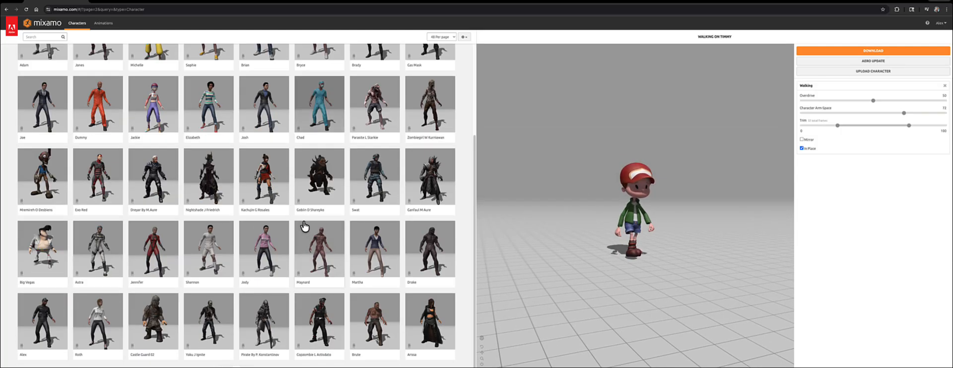
{"action": "left_click", "coordinate": [245, 358]}
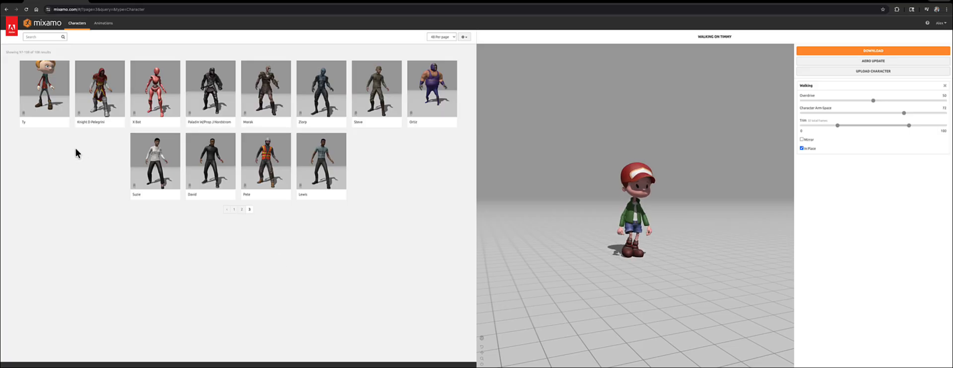
{"action": "left_click", "coordinate": [45, 106]}
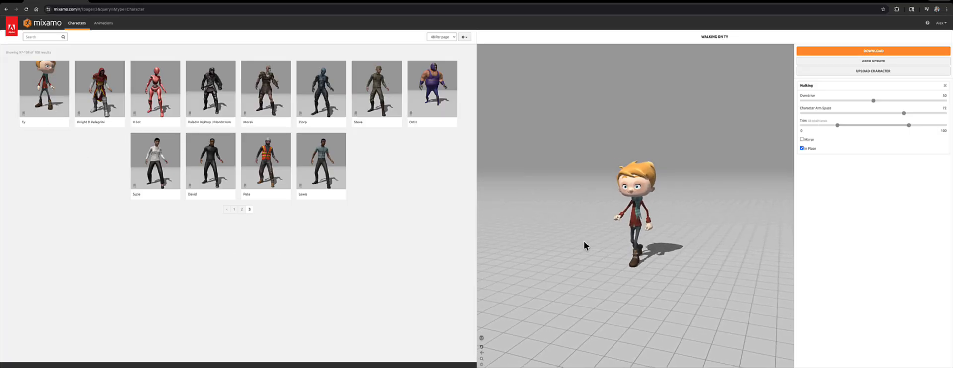
{"action": "left_click_drag", "start_coordinate": [584, 242], "coordinate": [594, 224]}
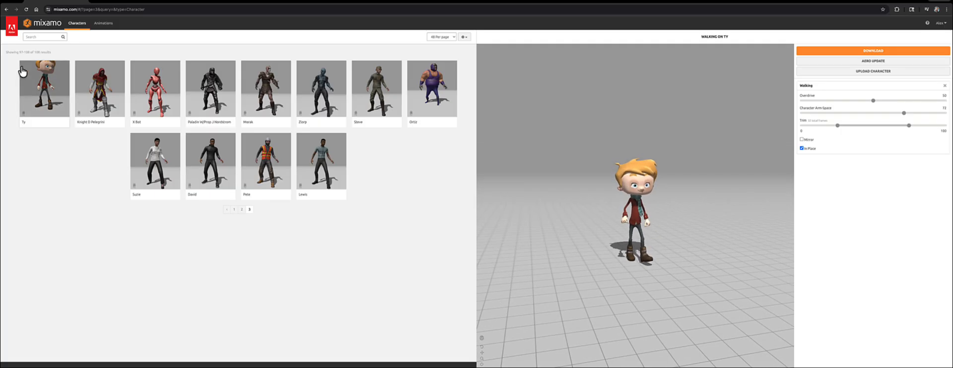
- Search for tpose and apply the T-Pose animation to Ty
{"action": "left_click", "coordinate": [43, 36]}
{"action": "type", "text": "tpil"}
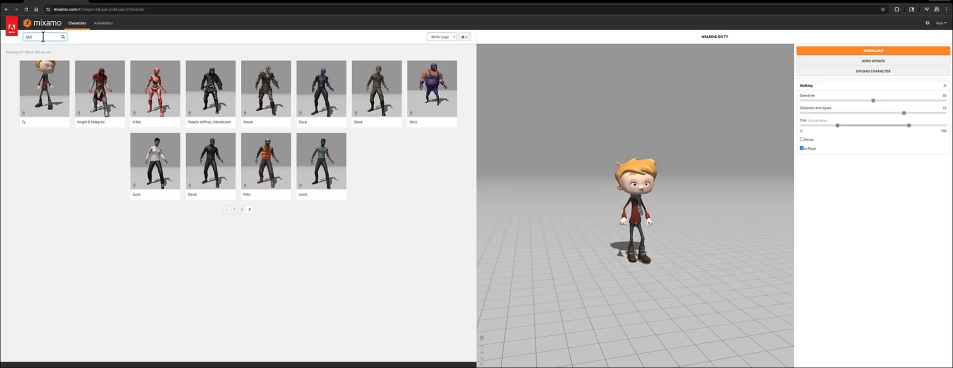
{"action": "type", "text": "se"}
{"action": "key", "text": "Return"}
{"action": "left_click", "coordinate": [103, 23]}
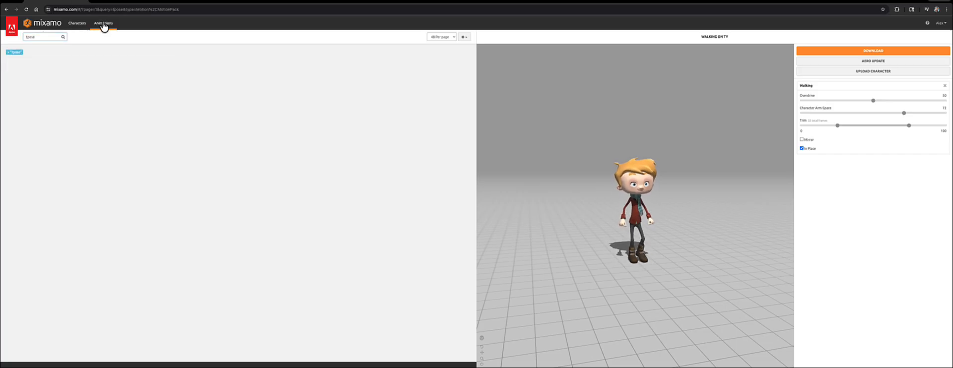
{"action": "left_click", "coordinate": [60, 82]}
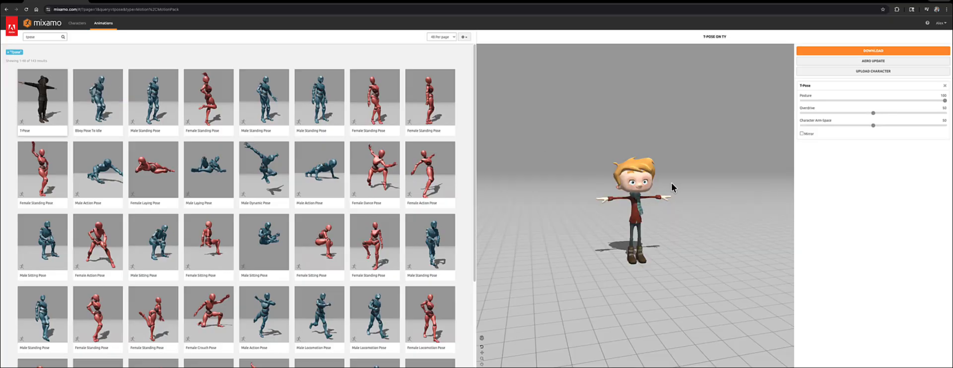
- Download the T-posed Ty character
{"action": "mouse_move", "coordinate": [671, 183]}
{"action": "left_mouse_down"}
{"action": "mouse_move", "coordinate": [571, 185]}
{"action": "mouse_move", "coordinate": [685, 185]}
{"action": "mouse_move", "coordinate": [667, 186]}
{"action": "left_mouse_up"}
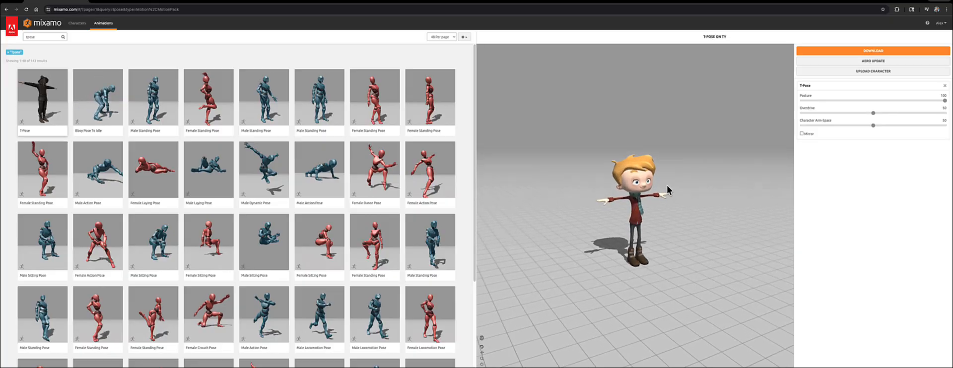
{"action": "scroll", "coordinate": [667, 186], "scroll_direction": "up", "scroll_amount": 5}
{"action": "scroll", "coordinate": [670, 188], "scroll_direction": "down", "scroll_amount": 5}
{"action": "left_click_drag", "start_coordinate": [687, 219], "coordinate": [687, 215]}
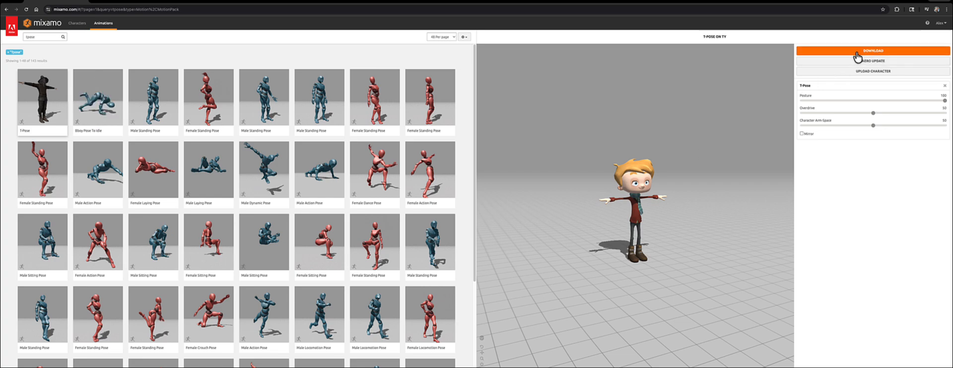
{"action": "left_click", "coordinate": [824, 52]}
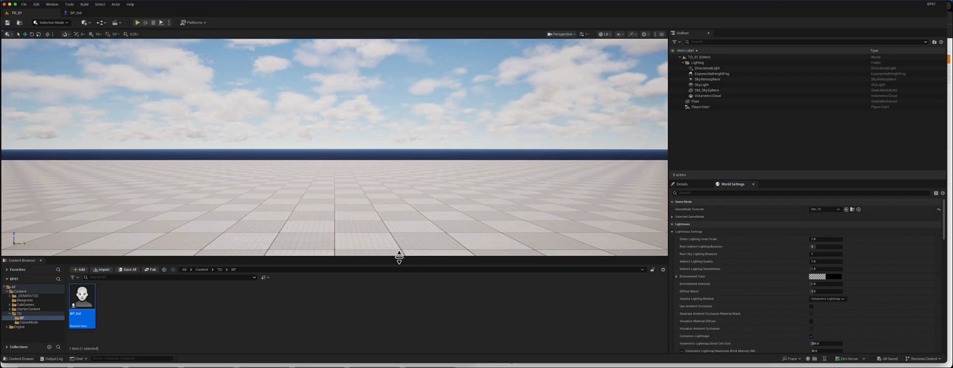
- Switch to Unreal Engine and enlarge the Content Browser panel
{"action": "left_click_drag", "start_coordinate": [399, 257], "coordinate": [430, 200]}
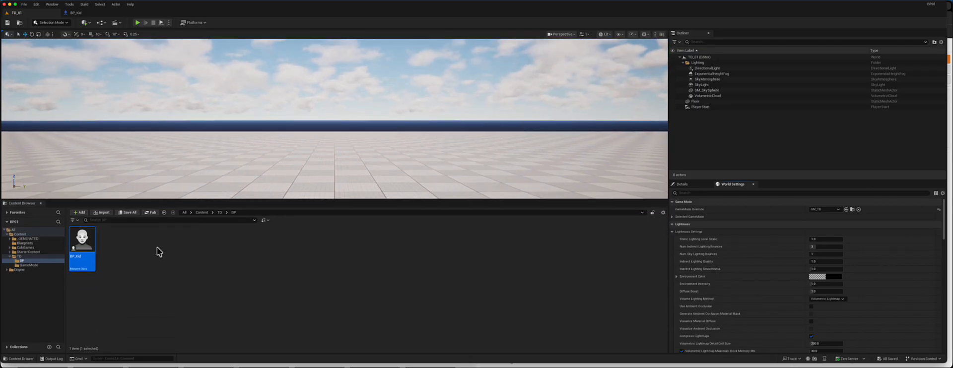
- Create a new folder named Models inside the TD folder and open it
{"action": "left_click", "coordinate": [17, 258]}
{"action": "right_click", "coordinate": [196, 247]}
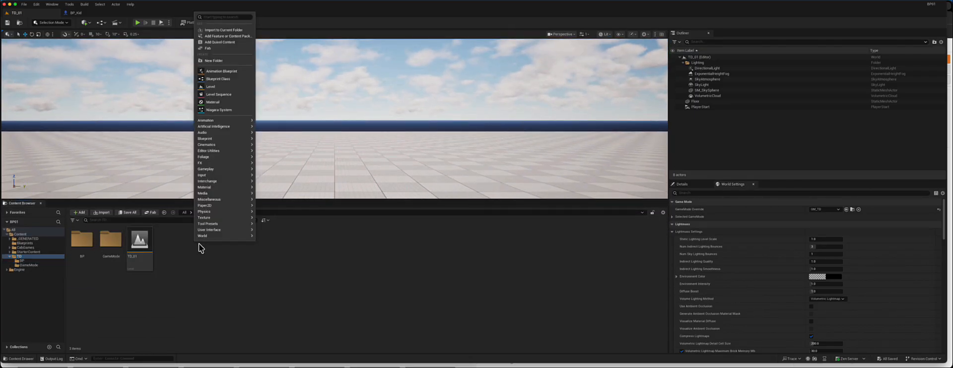
{"action": "left_click", "coordinate": [227, 61]}
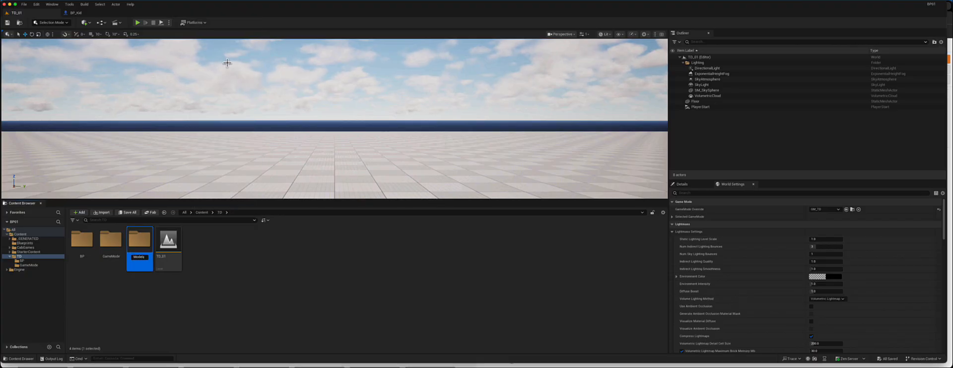
{"action": "double_click", "coordinate": [145, 249]}
- Import Kid_Tpose.fbx into the Models folder from the downloaded files
{"action": "right_click", "coordinate": [196, 250]}
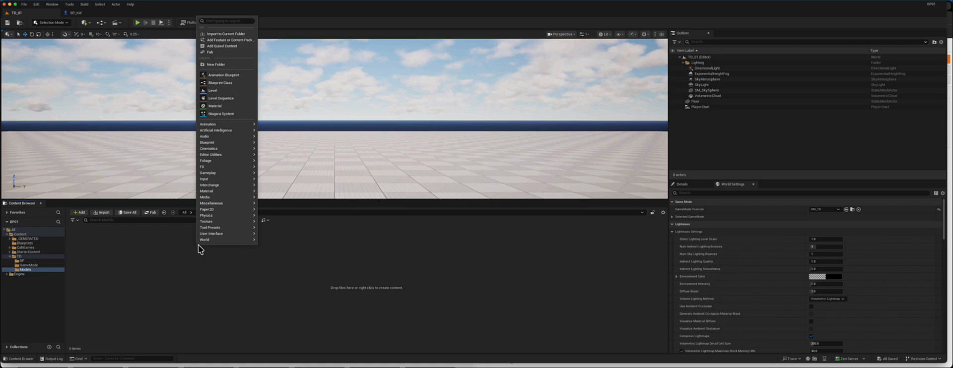
{"action": "left_click", "coordinate": [236, 34]}
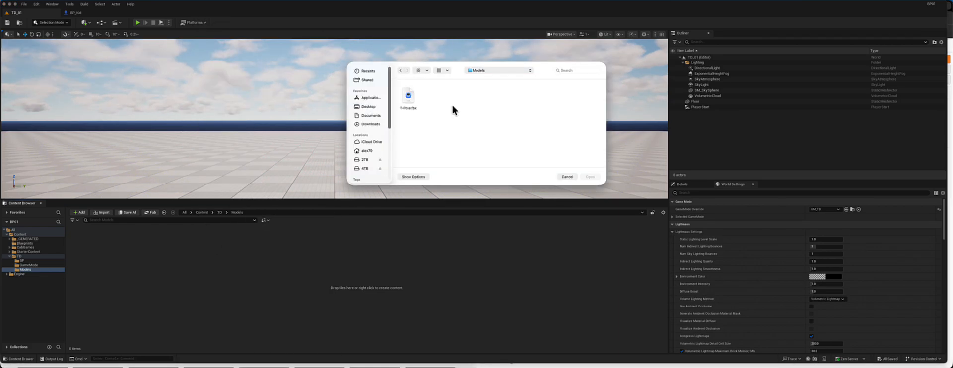
{"action": "left_click", "coordinate": [405, 108]}
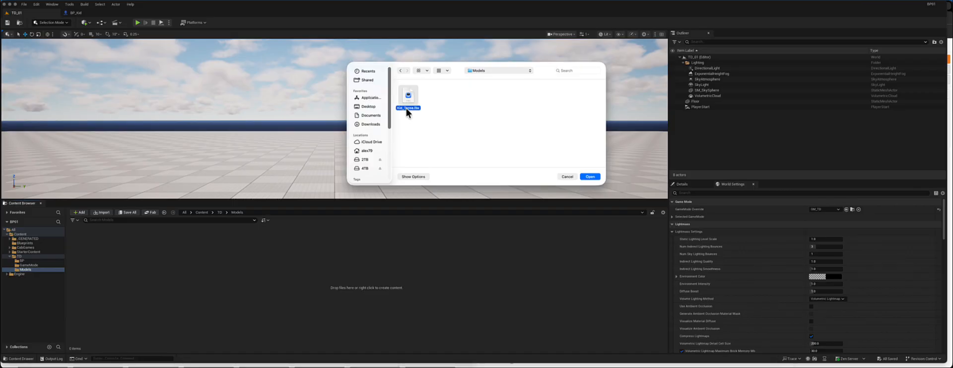
{"action": "left_click", "coordinate": [593, 177]}
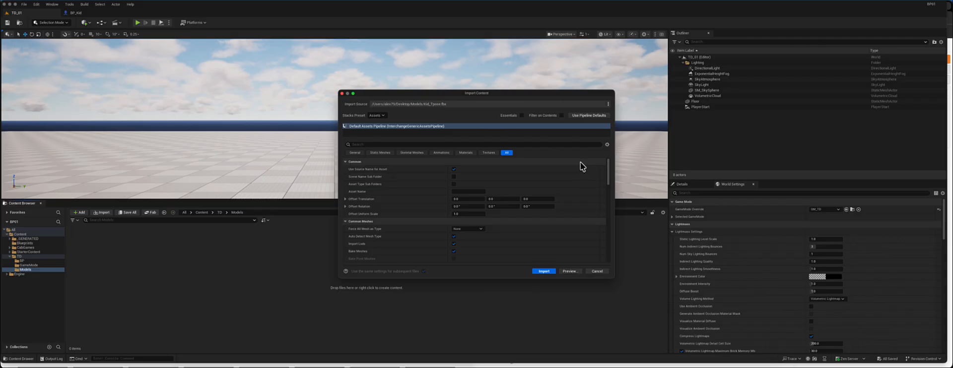
- In the import options, set Force All Mesh Type to Skeletal Mesh
{"action": "left_click", "coordinate": [355, 153]}
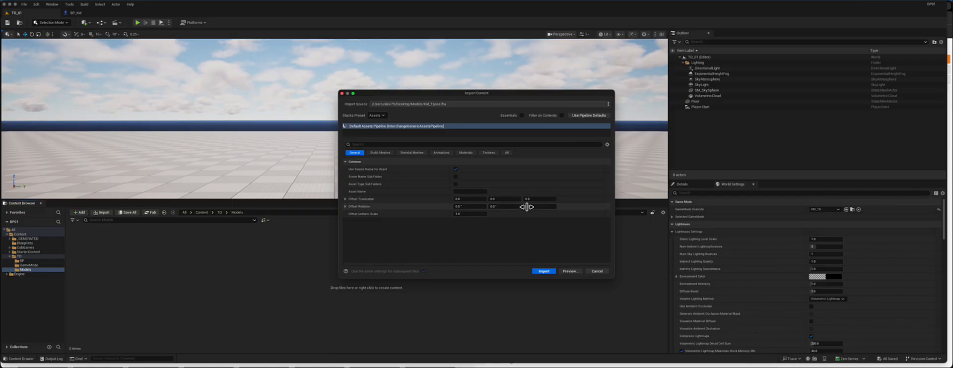
{"action": "left_click", "coordinate": [382, 154]}
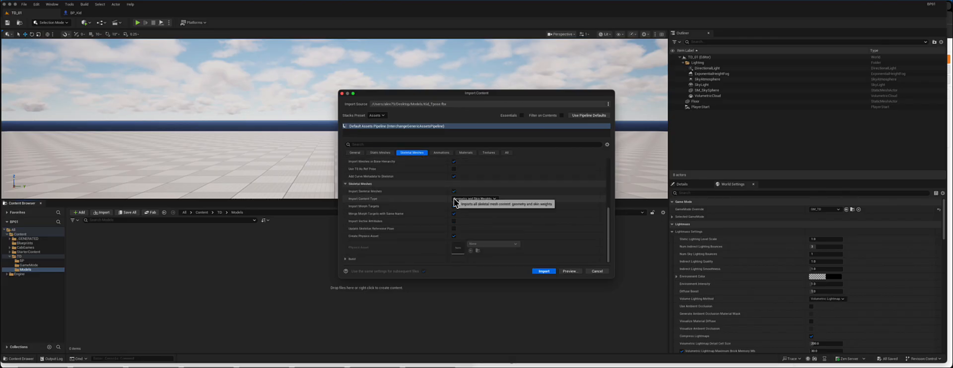
{"action": "left_click", "coordinate": [476, 161]}
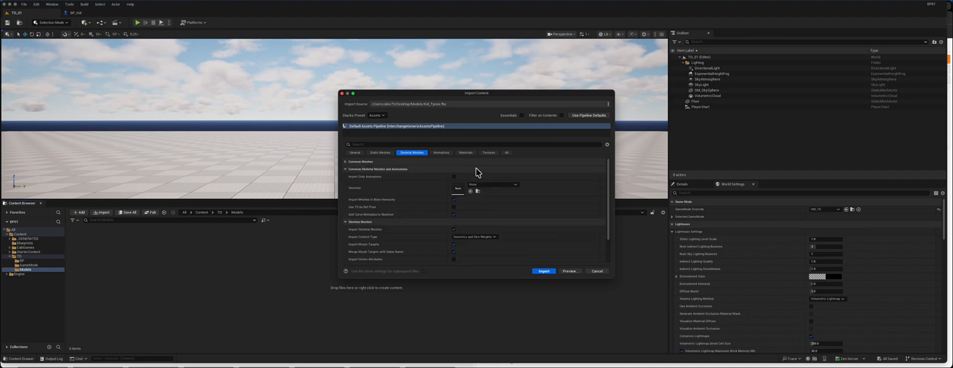
{"action": "left_click", "coordinate": [409, 162]}
{"action": "left_click", "coordinate": [457, 169]}
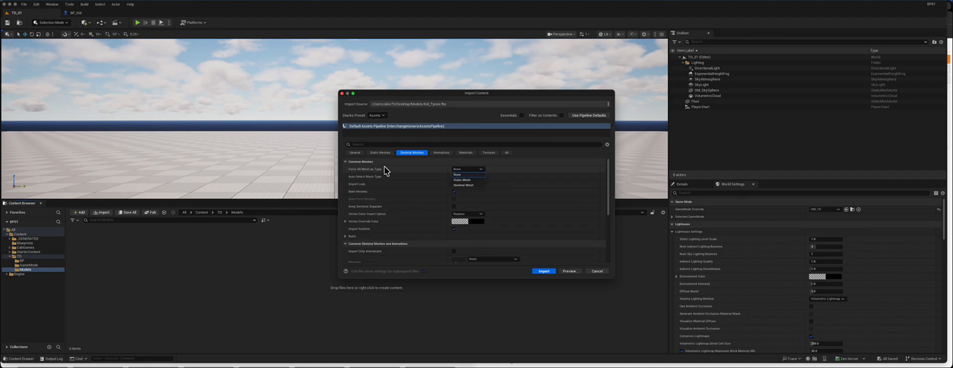
{"action": "left_click", "coordinate": [471, 186]}
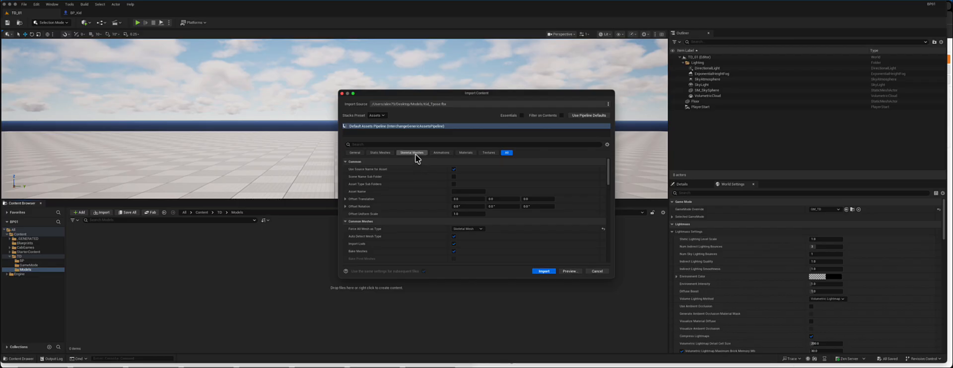
- Review the skeletal mesh, animation, material and texture import options, then run the import
{"action": "left_click", "coordinate": [412, 153]}
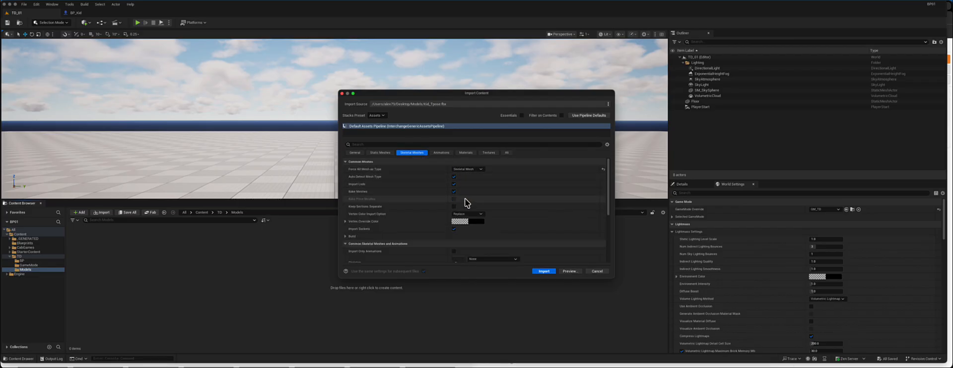
{"action": "scroll", "coordinate": [495, 200], "scroll_direction": "down", "scroll_amount": 5}
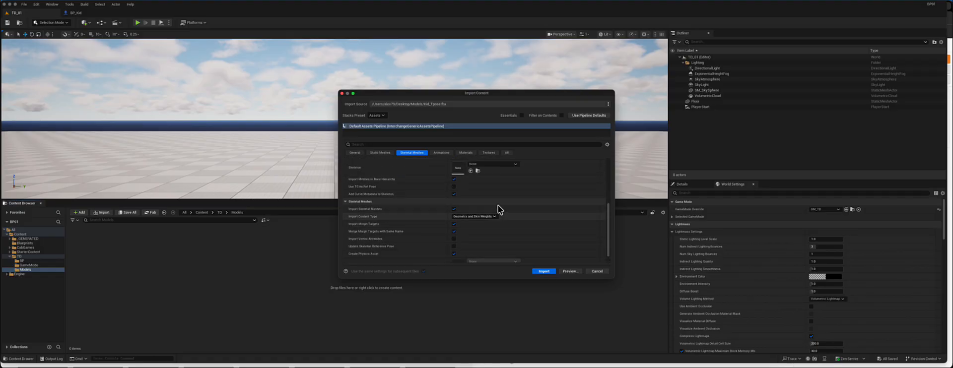
{"action": "scroll", "coordinate": [494, 200], "scroll_direction": "up", "scroll_amount": 5}
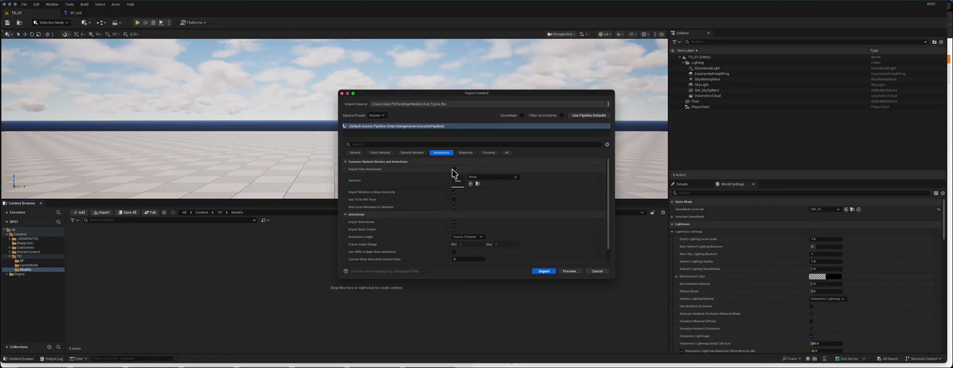
{"action": "left_click", "coordinate": [467, 153]}
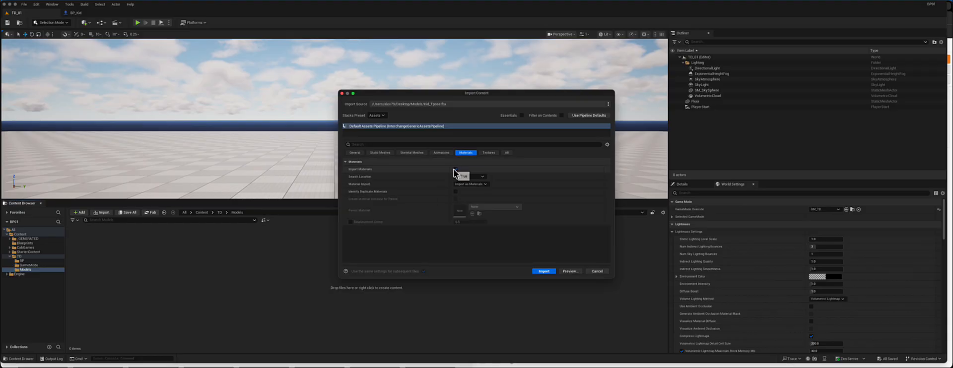
{"action": "left_click", "coordinate": [489, 156]}
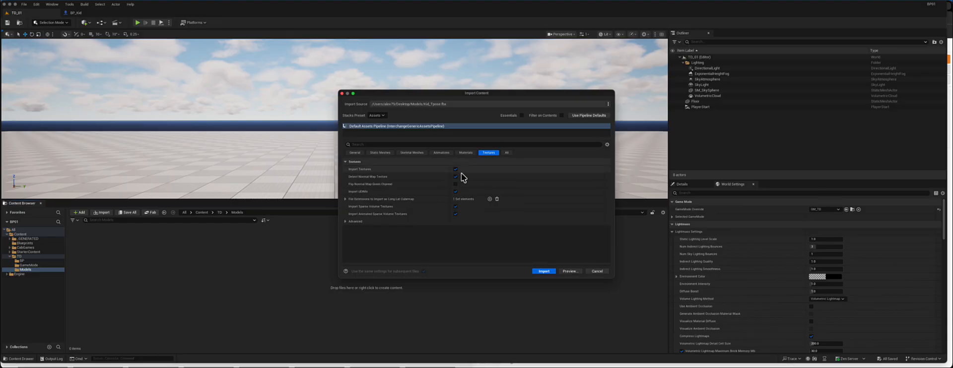
{"action": "left_click", "coordinate": [546, 273]}
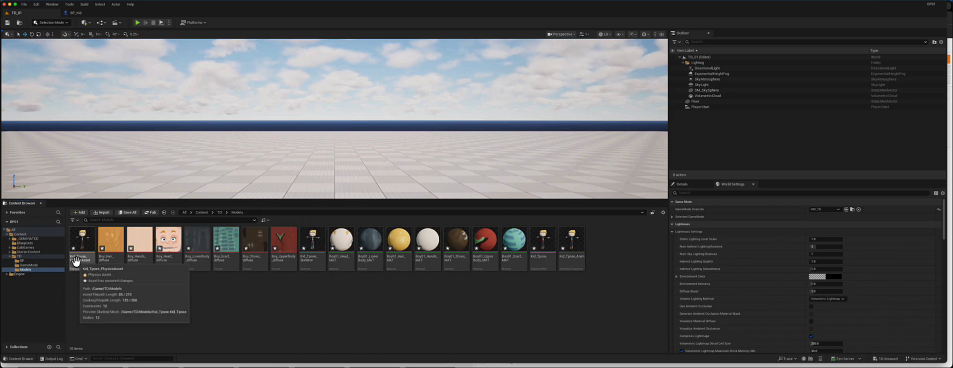
- Open the imported Kid_Tpose skeleton asset in the Skeleton editor
{"action": "left_click", "coordinate": [563, 257]}
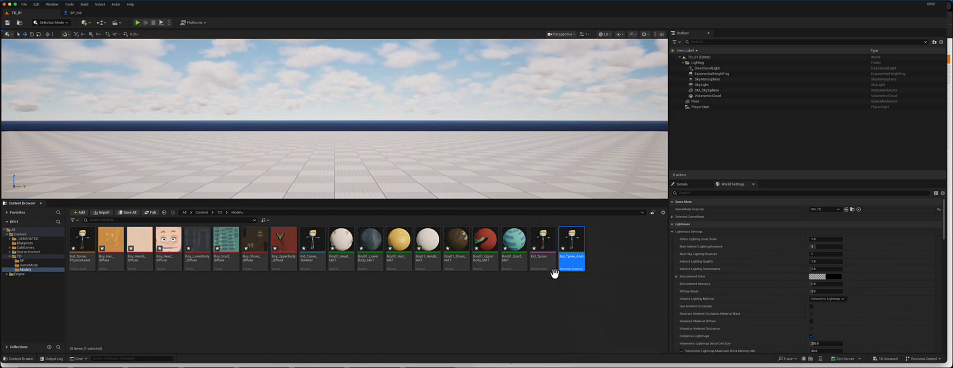
{"action": "left_click", "coordinate": [304, 228]}
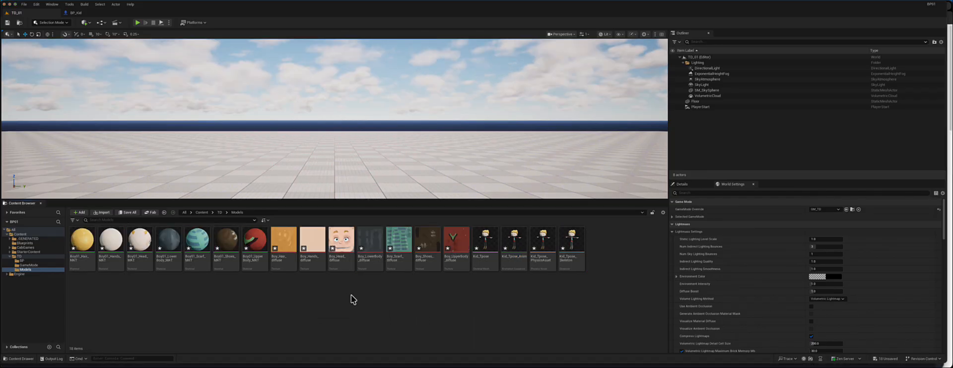
{"action": "right_click", "coordinate": [300, 277]}
{"action": "key", "text": "Escape"}
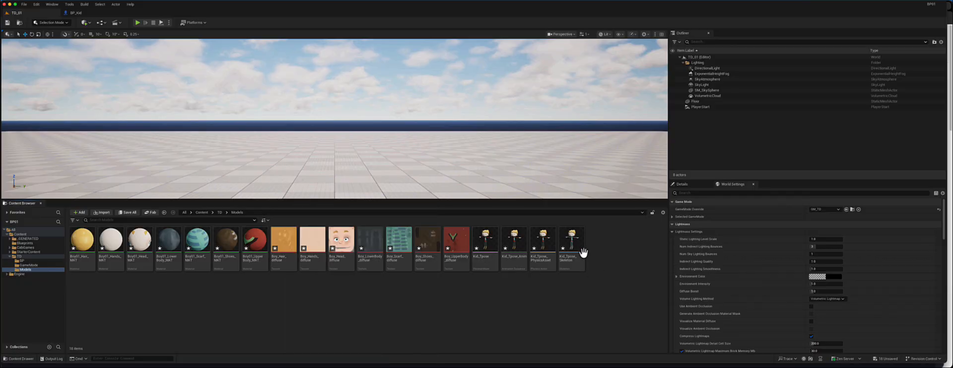
{"action": "left_click", "coordinate": [572, 241]}
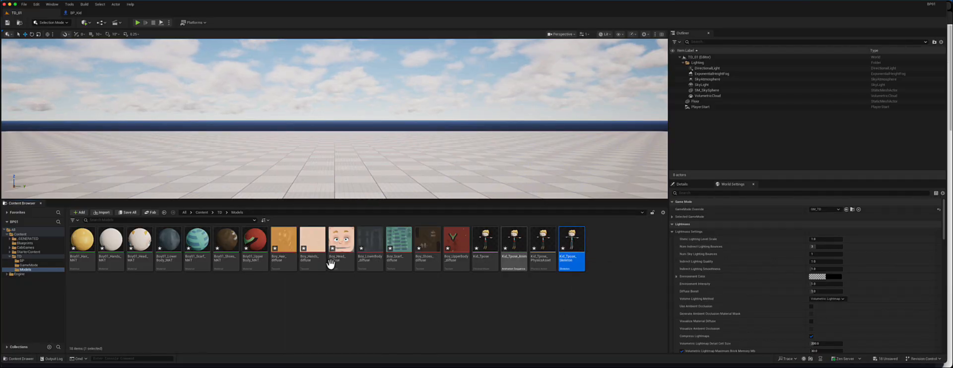
{"action": "right_click", "coordinate": [255, 258]}
{"action": "key", "text": "Escape"}
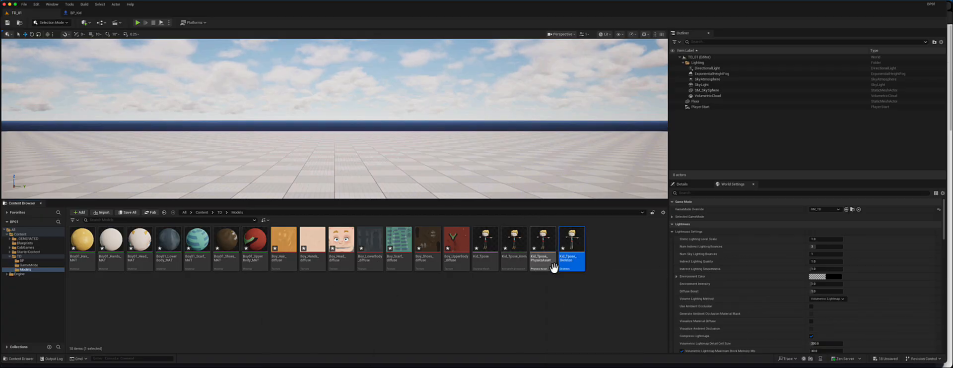
{"action": "double_click", "coordinate": [572, 240]}
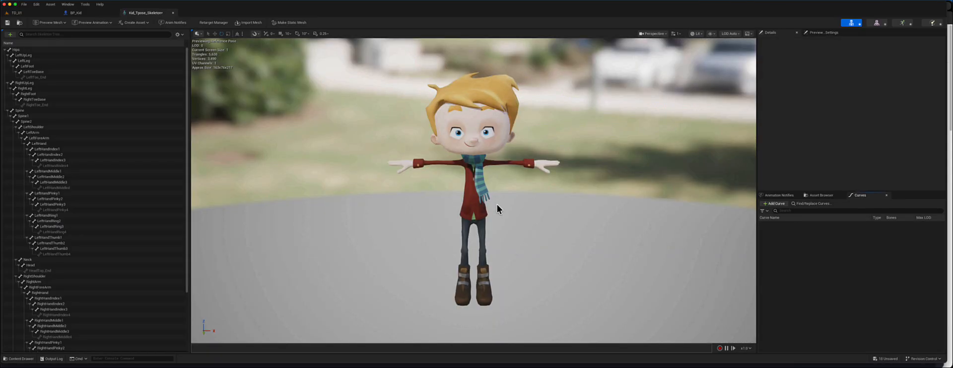
- Select the Hips bone and inspect the skeleton in the viewport
{"action": "left_click_drag", "start_coordinate": [542, 200], "coordinate": [532, 217]}
{"action": "left_click_drag", "start_coordinate": [458, 215], "coordinate": [458, 215]}
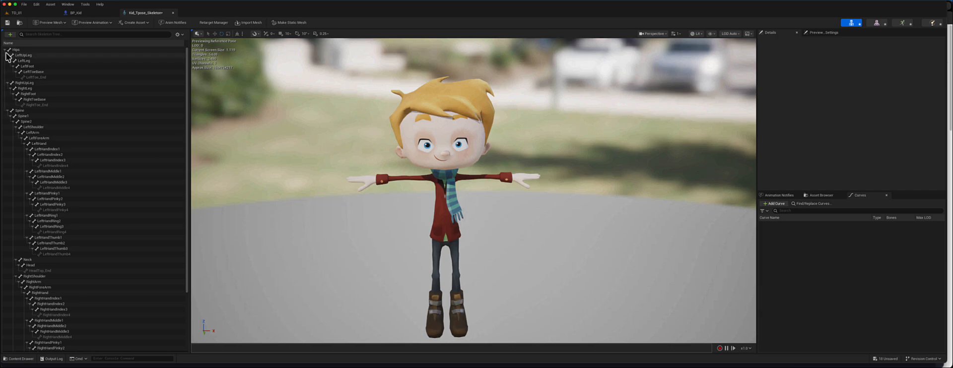
{"action": "left_click", "coordinate": [6, 50]}
{"action": "left_click", "coordinate": [16, 50]}
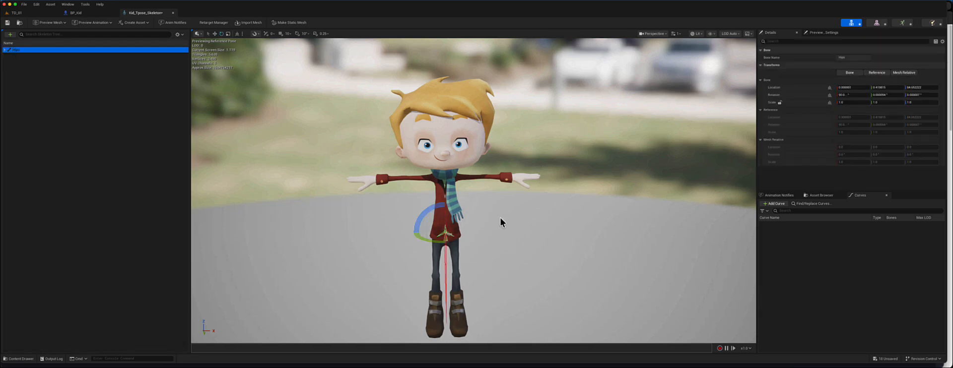
{"action": "key", "text": "f"}
{"action": "right_click_drag", "start_coordinate": [559, 219], "coordinate": [595, 208]}
{"action": "scroll", "coordinate": [595, 208], "scroll_direction": "down", "scroll_amount": 8}
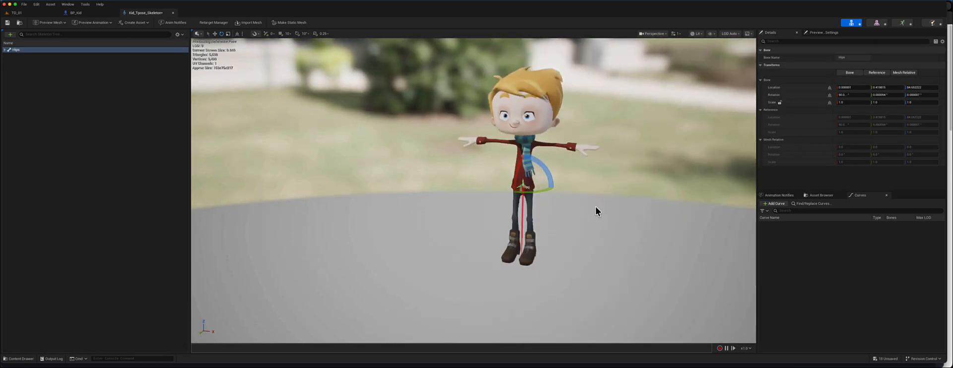
{"action": "scroll", "coordinate": [594, 208], "scroll_direction": "up", "scroll_amount": 2}
- Try rotating the Hips bone and undo each rotation
{"action": "left_click_drag", "start_coordinate": [666, 182], "coordinate": [663, 185], "text": "ctrl"}
{"action": "key", "text": "ctrl+z"}
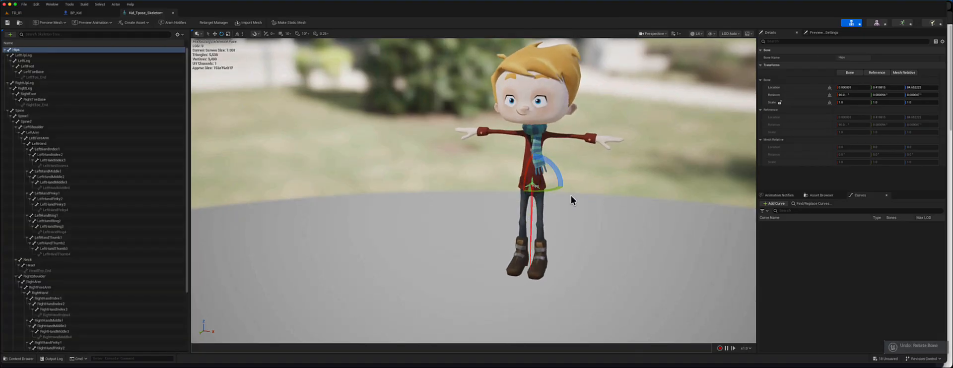
{"action": "left_click_drag", "start_coordinate": [566, 191], "coordinate": [551, 193]}
{"action": "key", "text": "super+z"}
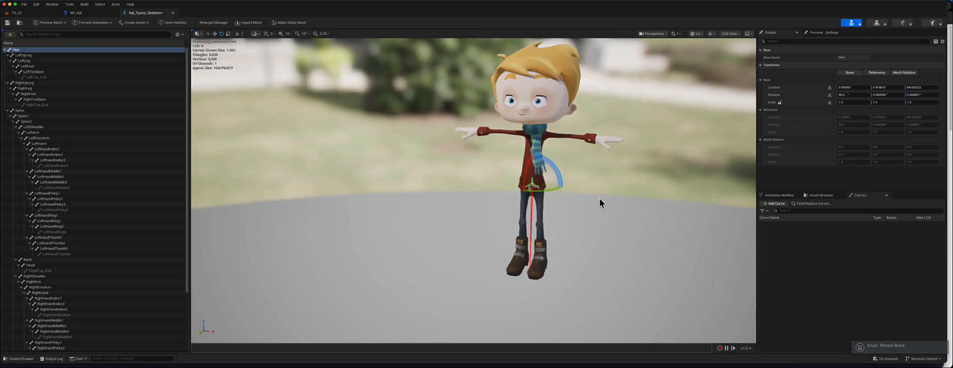
{"action": "left_click_drag", "start_coordinate": [611, 196], "coordinate": [591, 180], "text": "alt"}
{"action": "scroll", "coordinate": [590, 175], "scroll_direction": "up", "scroll_amount": 3}
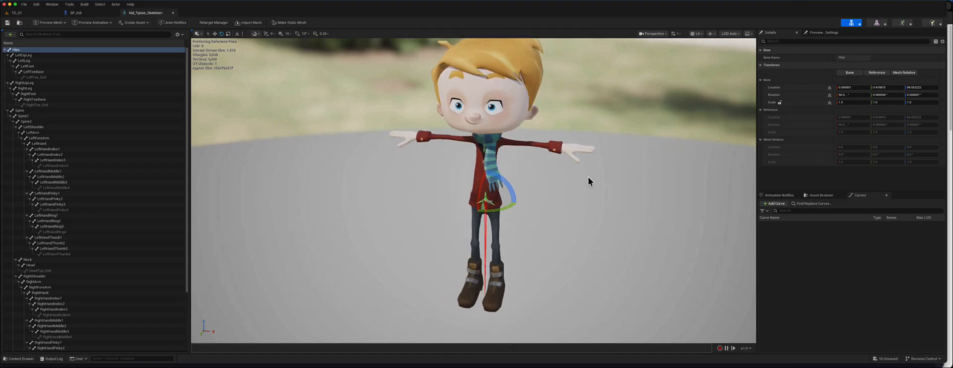
- Inspect individual bones such as LeftHandPinky1, RightToeBase and Spine2 in the viewport
{"action": "left_click", "coordinate": [51, 193]}
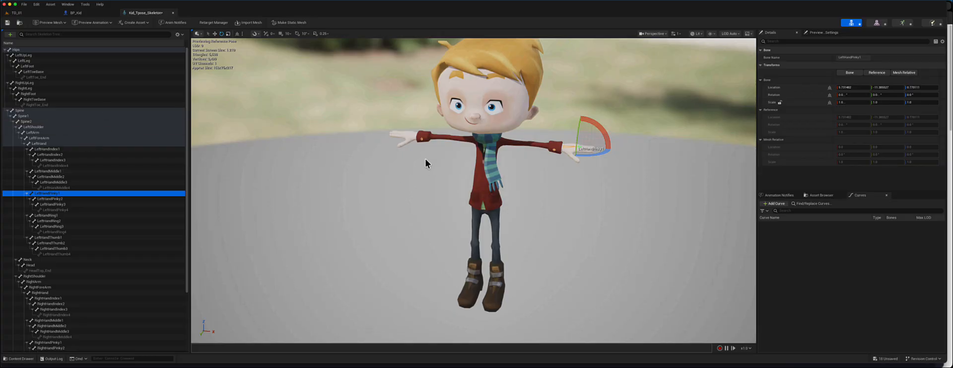
{"action": "left_click", "coordinate": [42, 99]}
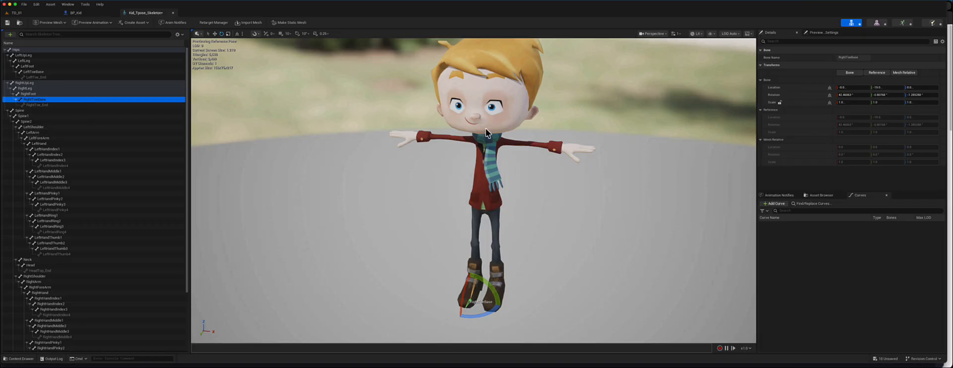
{"action": "left_click", "coordinate": [36, 122]}
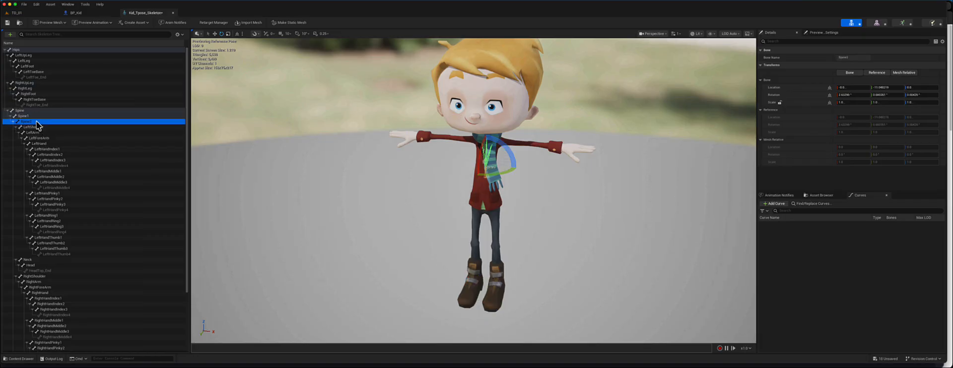
{"action": "mouse_move", "coordinate": [514, 160]}
{"action": "left_mouse_down"}
{"action": "mouse_move", "coordinate": [490, 130]}
{"action": "mouse_move", "coordinate": [517, 166]}
{"action": "mouse_move", "coordinate": [513, 155]}
{"action": "left_mouse_up"}
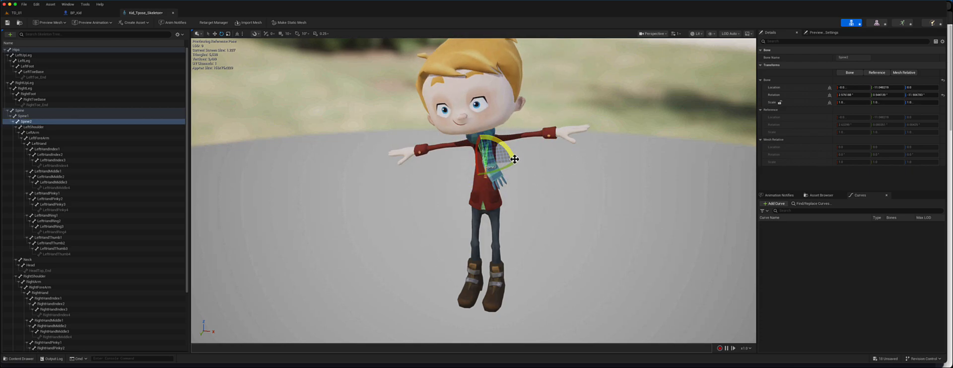
{"action": "key", "text": "ctrl+z"}
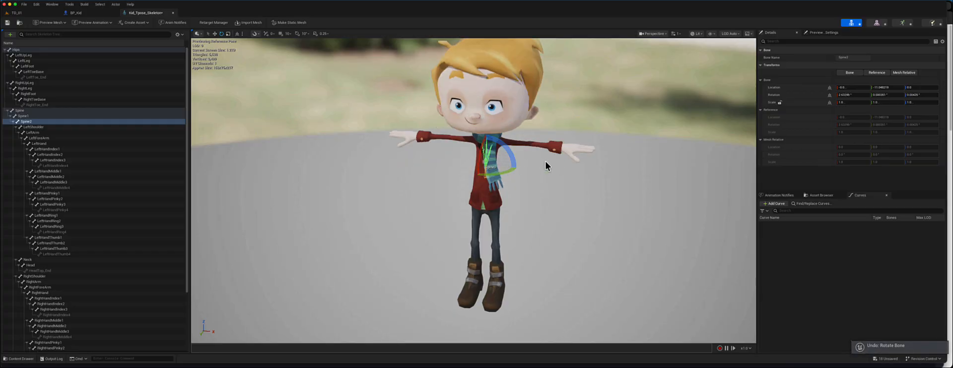
{"action": "left_click_drag", "start_coordinate": [558, 173], "coordinate": [553, 177], "text": "alt"}
{"action": "scroll", "coordinate": [549, 162], "scroll_direction": "up", "scroll_amount": 5}
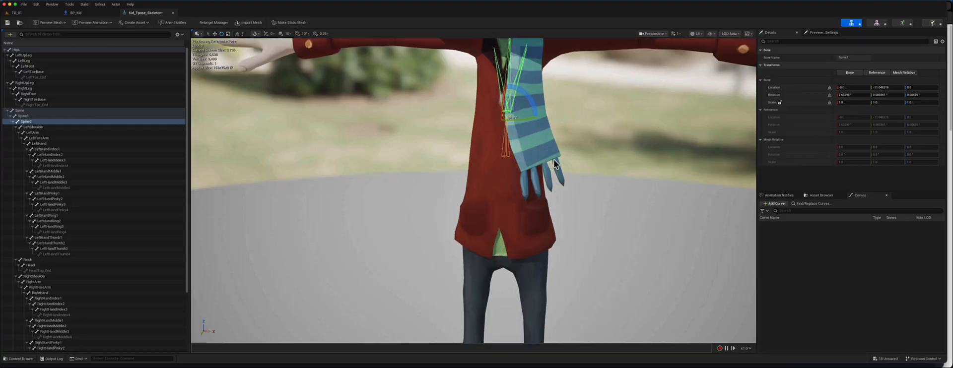
- Examine the whole Kid character in the skeleton viewport and clear the bone selection
{"action": "scroll", "coordinate": [553, 163], "scroll_direction": "down", "scroll_amount": 5}
{"action": "middle_click_drag", "start_coordinate": [544, 157], "coordinate": [541, 160]}
{"action": "scroll", "coordinate": [541, 158], "scroll_direction": "up", "scroll_amount": 2}
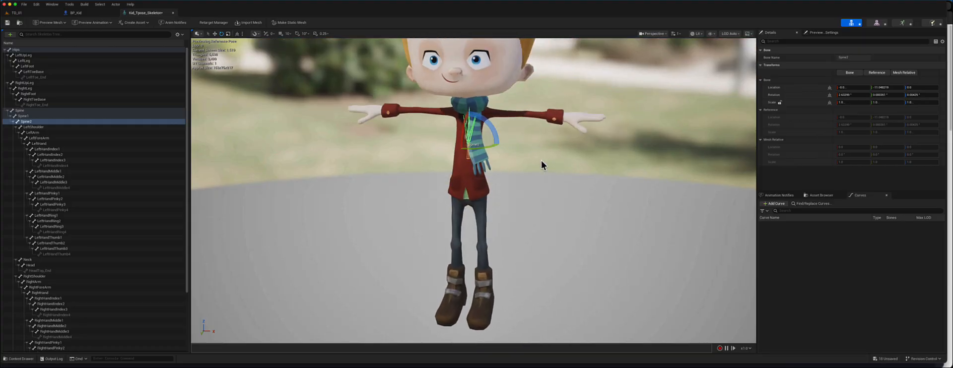
{"action": "scroll", "coordinate": [541, 158], "scroll_direction": "down", "scroll_amount": 3}
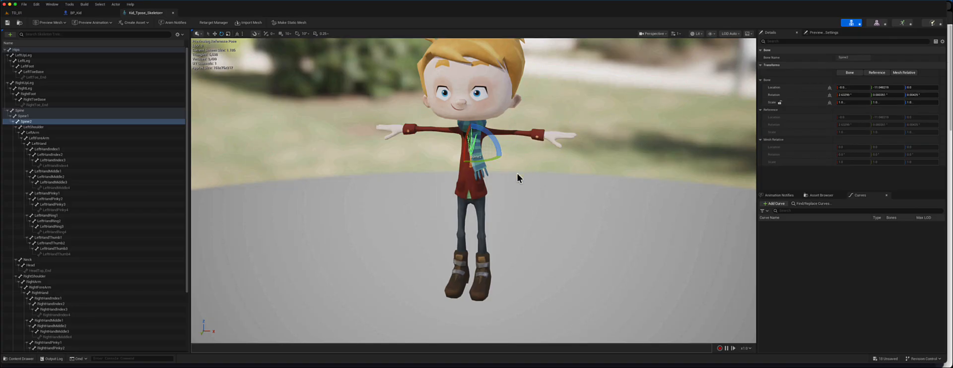
{"action": "scroll", "coordinate": [528, 164], "scroll_direction": "up", "scroll_amount": 3}
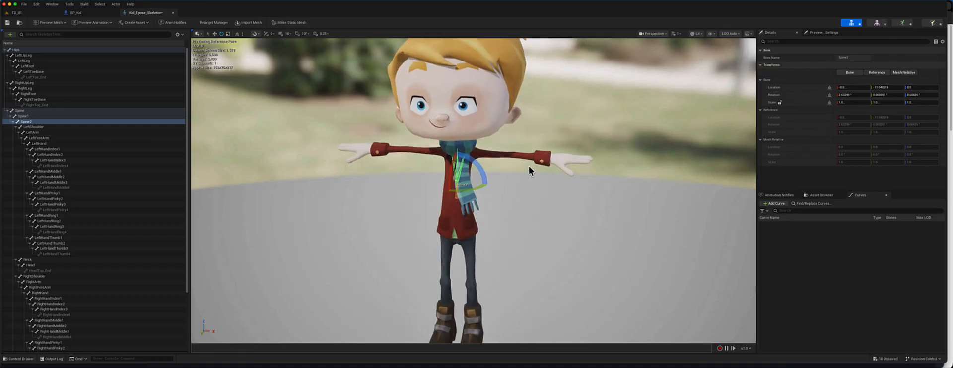
{"action": "scroll", "coordinate": [526, 165], "scroll_direction": "down", "scroll_amount": 2}
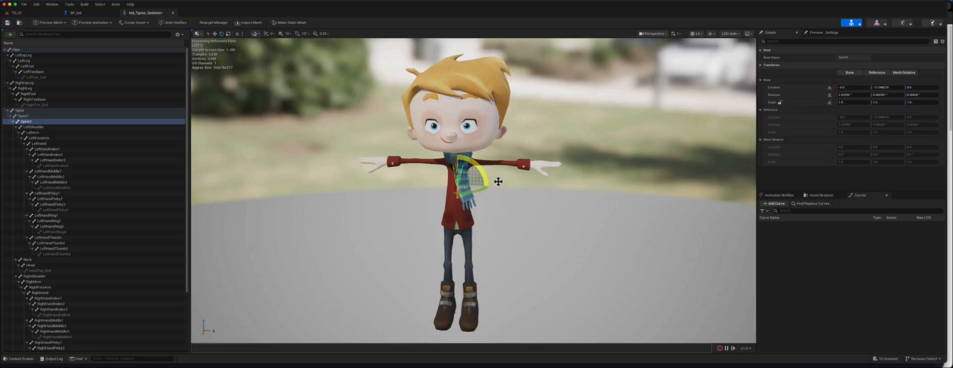
{"action": "left_click", "coordinate": [530, 206]}
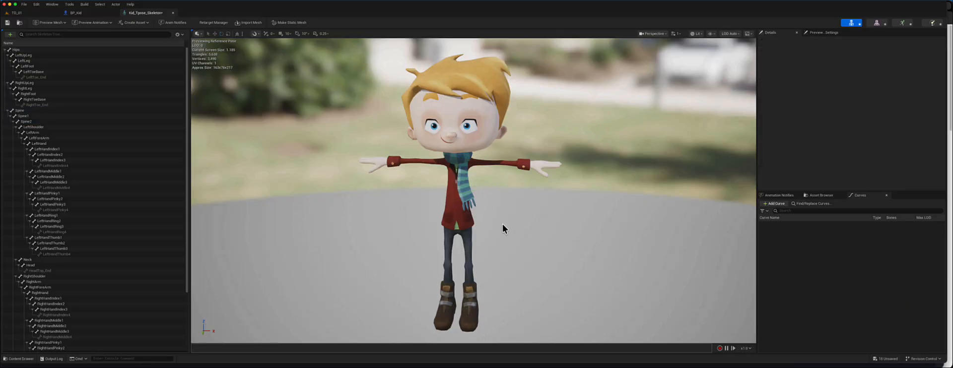
- Return to the level editor and create a new folder named Kid inside the Models folder
{"action": "left_click", "coordinate": [43, 13]}
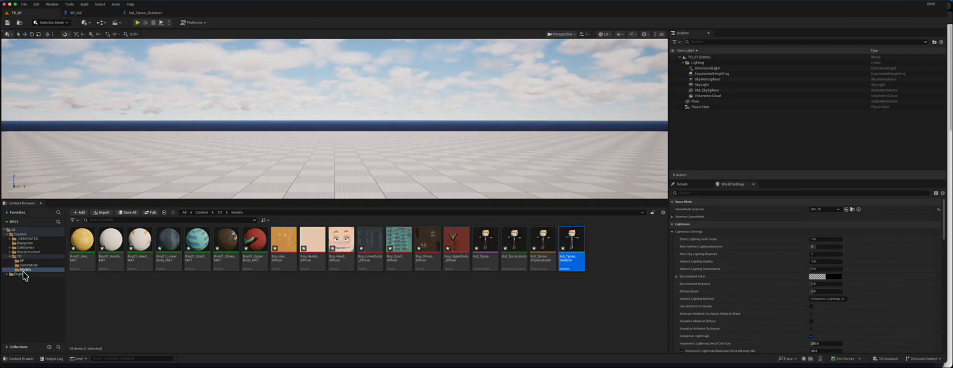
{"action": "right_click", "coordinate": [271, 304]}
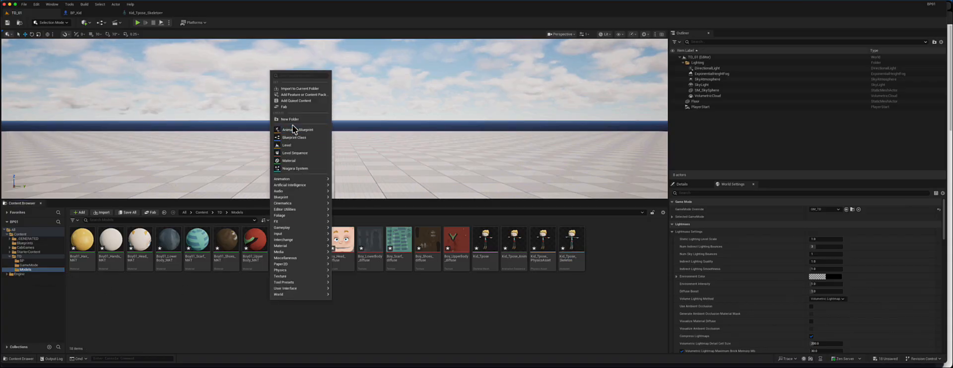
{"action": "left_click", "coordinate": [293, 120]}
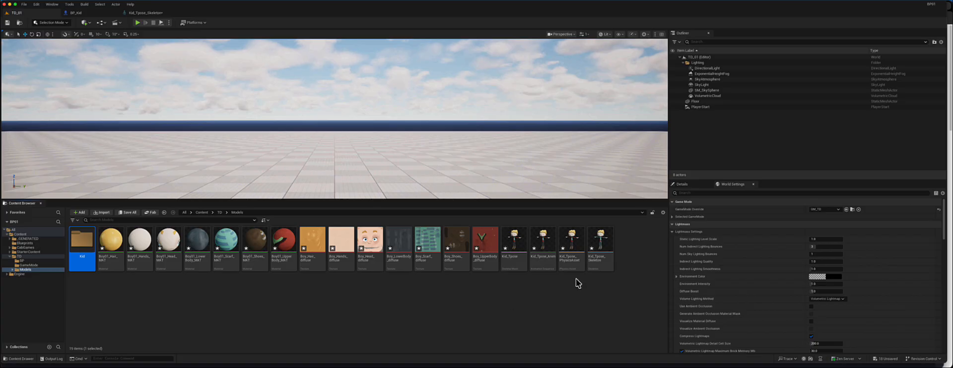
- Select all the Kid character assets and move them into the Kid folder
{"action": "left_click", "coordinate": [602, 295]}
{"action": "left_click", "coordinate": [366, 248]}
{"action": "left_click", "coordinate": [628, 255]}
{"action": "left_click", "coordinate": [600, 248]}
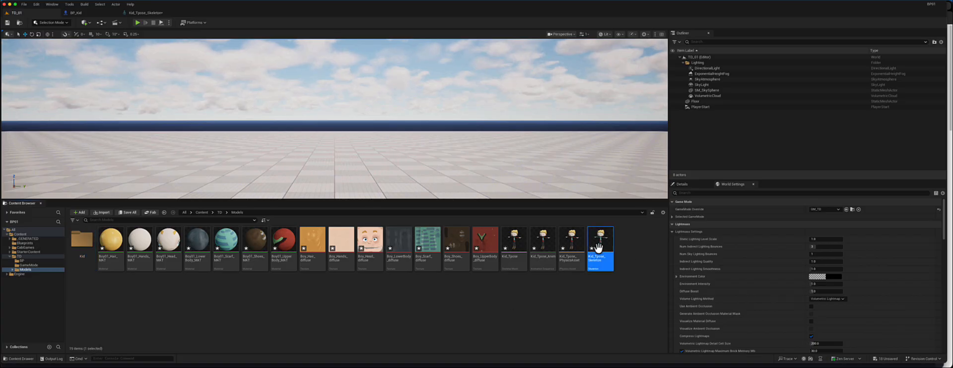
{"action": "left_click", "coordinate": [114, 242], "text": "shift"}
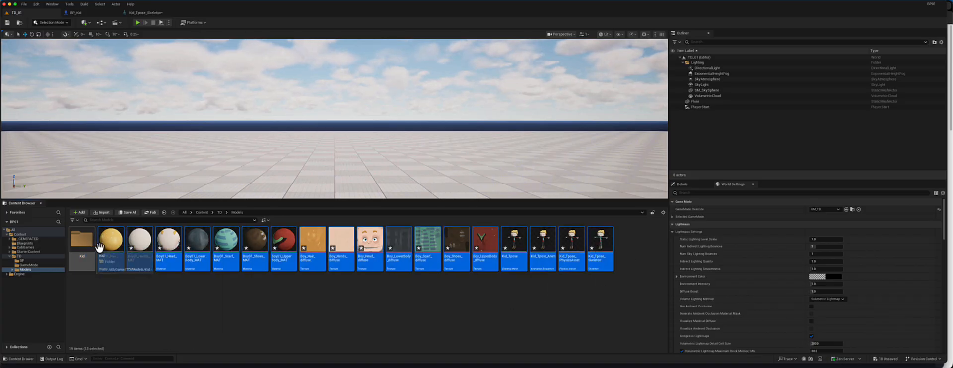
{"action": "left_click_drag", "start_coordinate": [99, 246], "coordinate": [84, 245]}
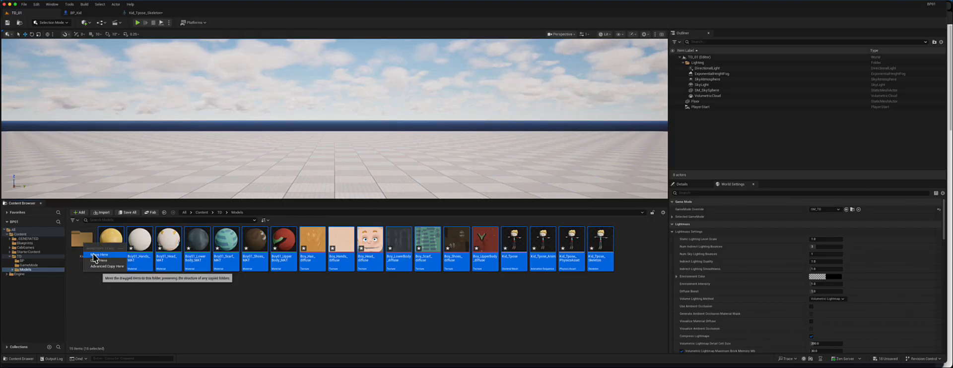
{"action": "left_click", "coordinate": [99, 255]}
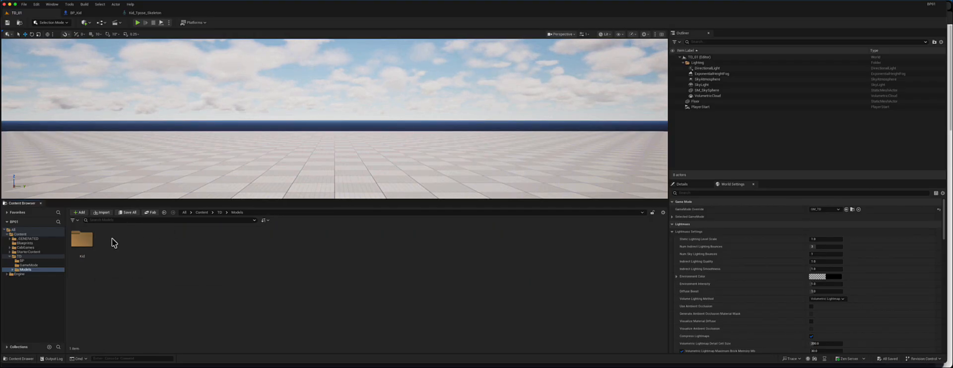
- Open the Kid folder and create a new folder named Mesh inside it
{"action": "double_click", "coordinate": [82, 243]}
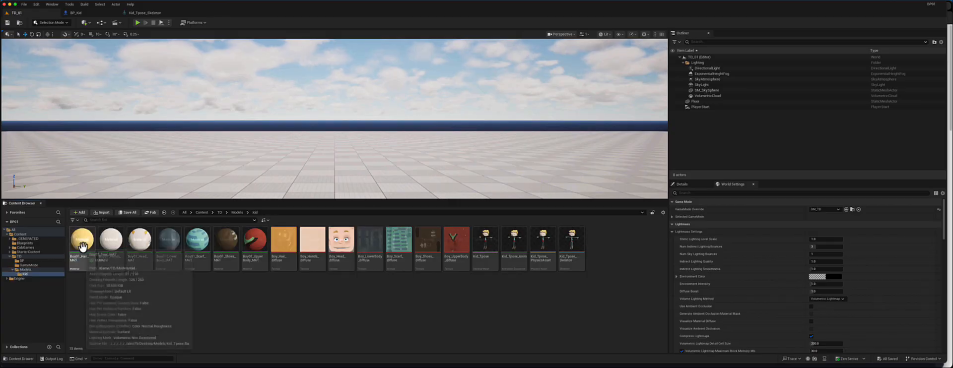
{"action": "right_click", "coordinate": [610, 249]}
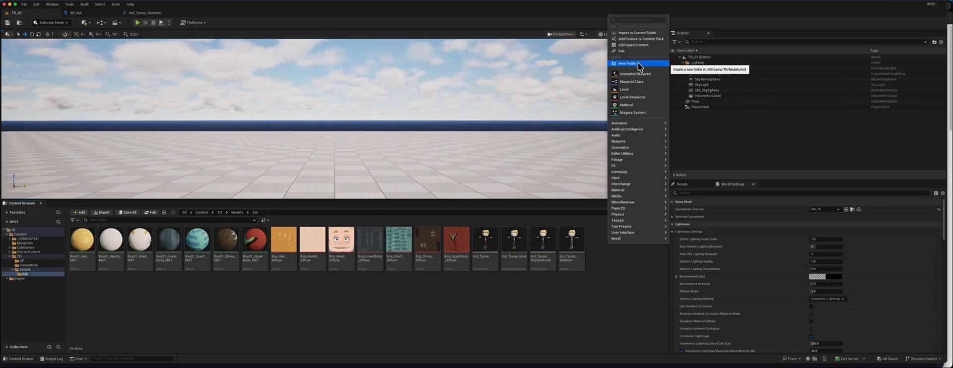
{"action": "left_click", "coordinate": [627, 64]}
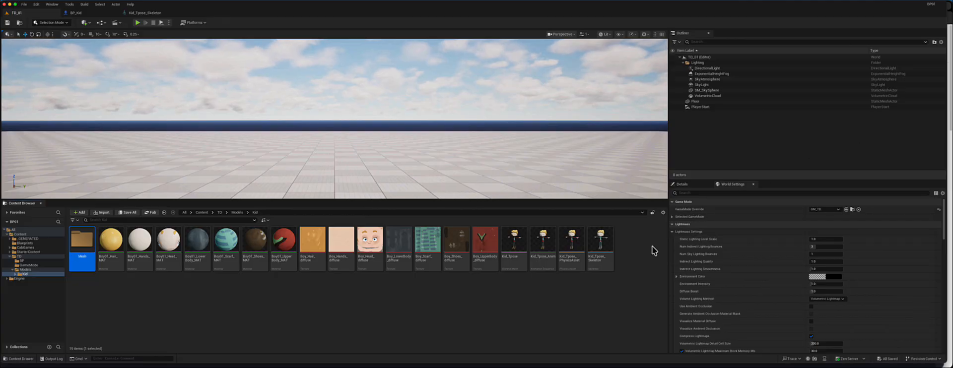
- Select all the character assets in the Kid folder and move them into the Mesh folder
{"action": "left_click", "coordinate": [600, 246]}
{"action": "left_click", "coordinate": [110, 242], "text": "shift"}
{"action": "left_click_drag", "start_coordinate": [110, 242], "coordinate": [96, 256]}
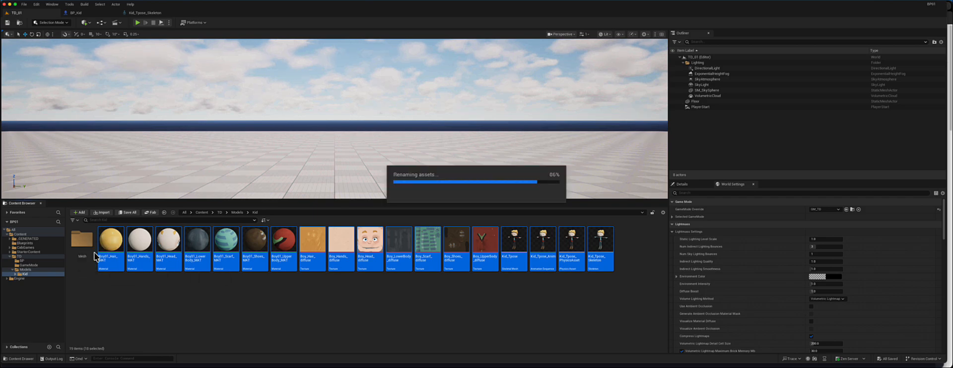
- Create a new folder named Animations inside the Kid folder and open it
{"action": "right_click", "coordinate": [137, 247]}
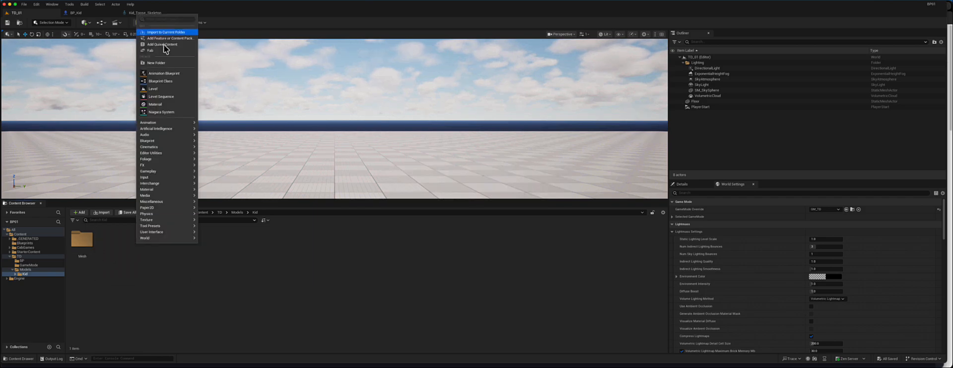
{"action": "left_click", "coordinate": [155, 63]}
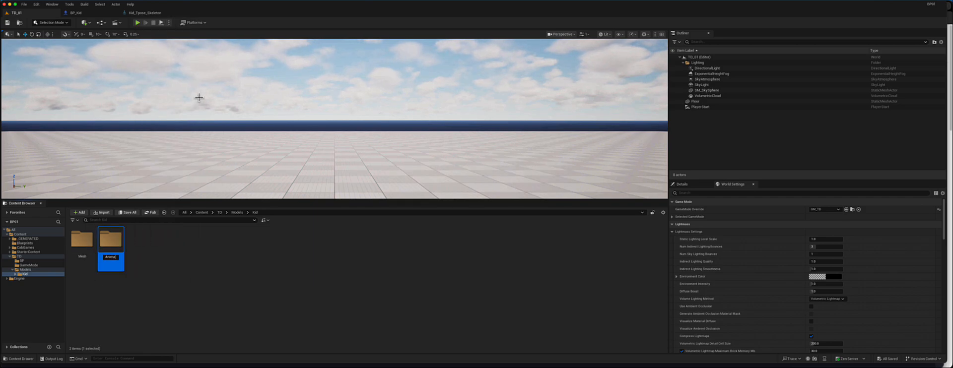
{"action": "type", "text": "Animations"}
{"action": "key", "text": "Return"}
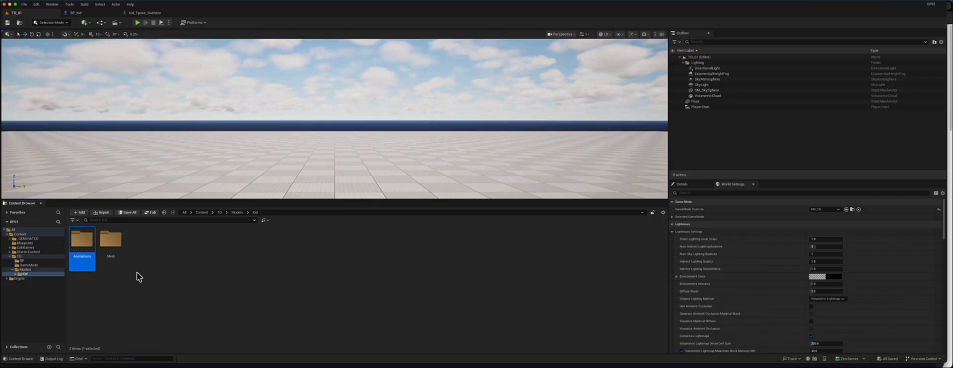
{"action": "double_click", "coordinate": [80, 246]}
{"action": "right_click", "coordinate": [159, 262]}
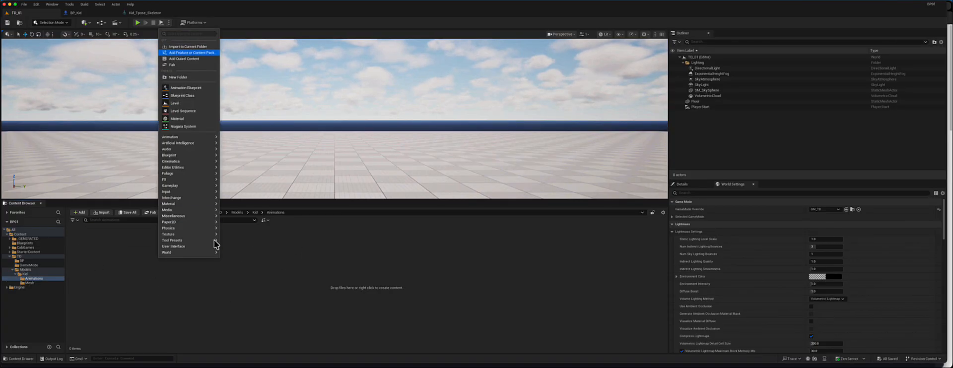
{"action": "left_click", "coordinate": [290, 328]}
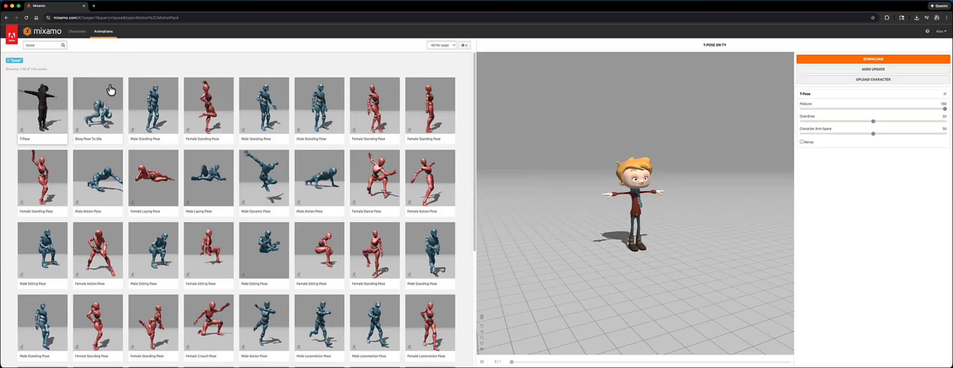
- Switch to Mixamo in the browser and search the animations for idle
{"action": "left_click", "coordinate": [44, 45]}
{"action": "key", "text": "ctrl+a"}
{"action": "key", "text": "BackSpace"}
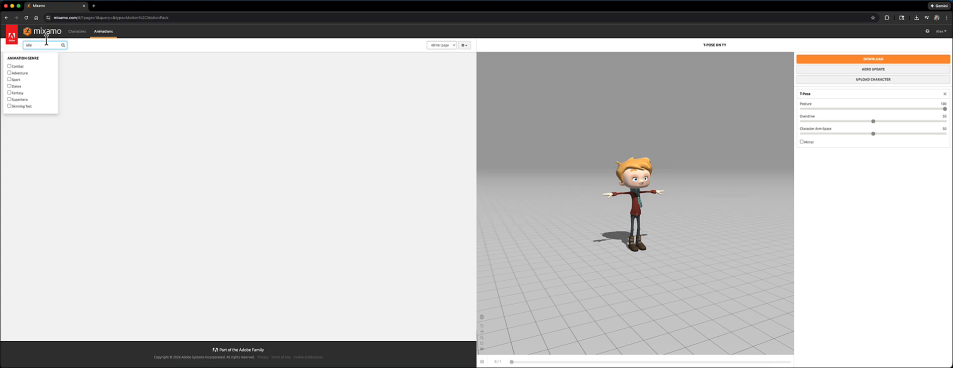
{"action": "key", "text": "Return"}
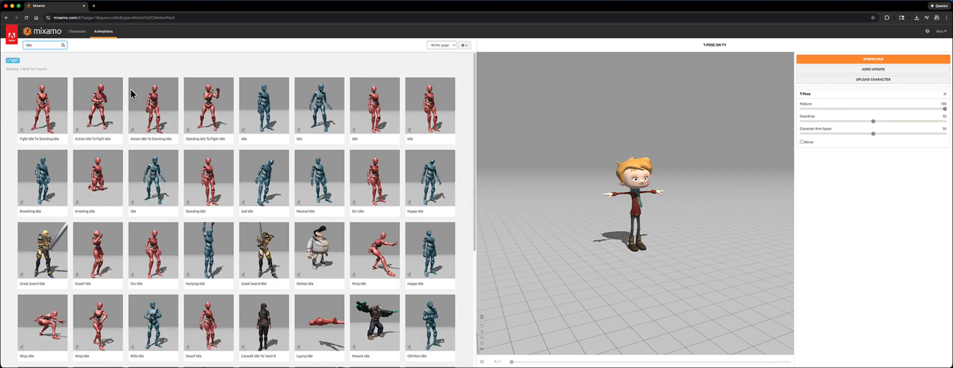
- Preview the Happy Idle animation, then browse the results and select the Idle animation
{"action": "left_click", "coordinate": [433, 182]}
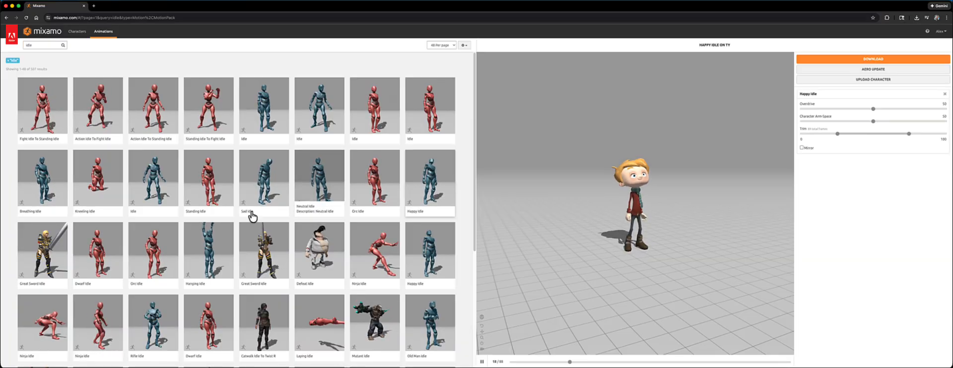
{"action": "scroll", "coordinate": [252, 211], "scroll_direction": "down", "scroll_amount": 3}
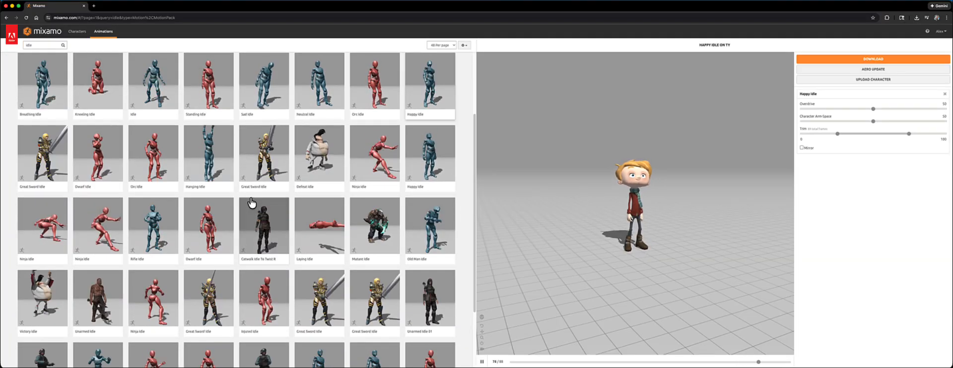
{"action": "scroll", "coordinate": [252, 202], "scroll_direction": "down", "scroll_amount": 3}
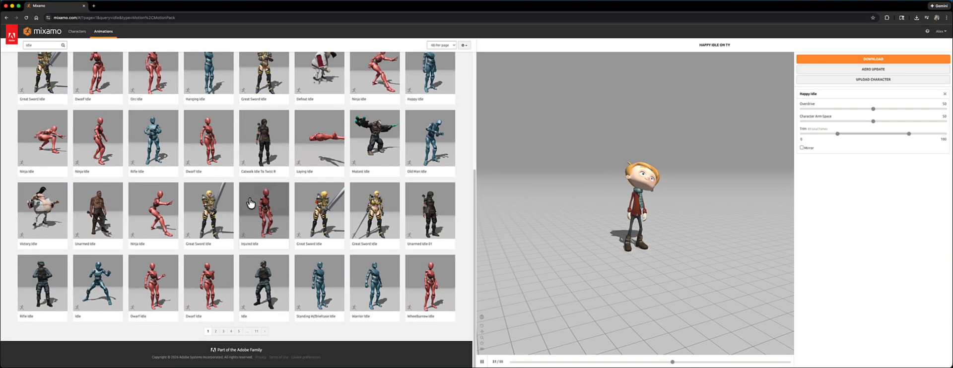
{"action": "left_click", "coordinate": [271, 283]}
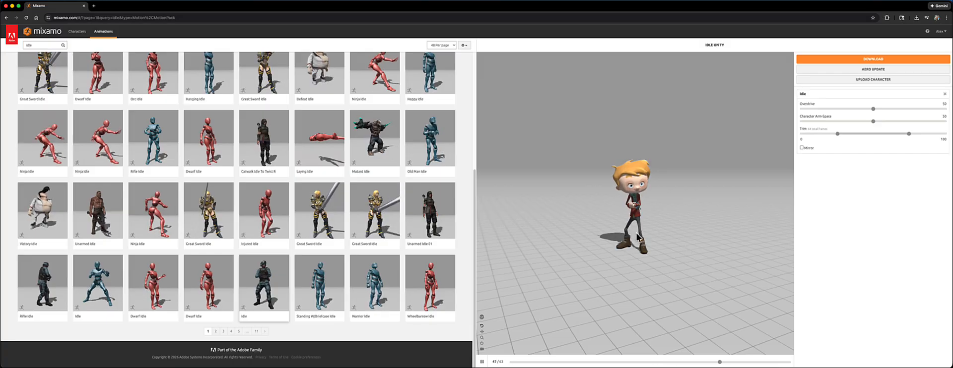
- Set the Idle animation's Character Arm-Space to 62 and Overdrive to 59
{"action": "scroll", "coordinate": [679, 184], "scroll_direction": "up", "scroll_amount": 5}
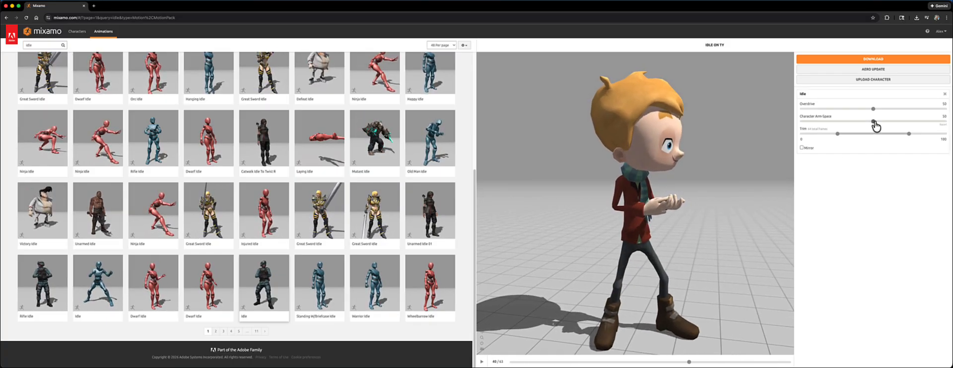
{"action": "left_click_drag", "start_coordinate": [873, 121], "coordinate": [882, 125]}
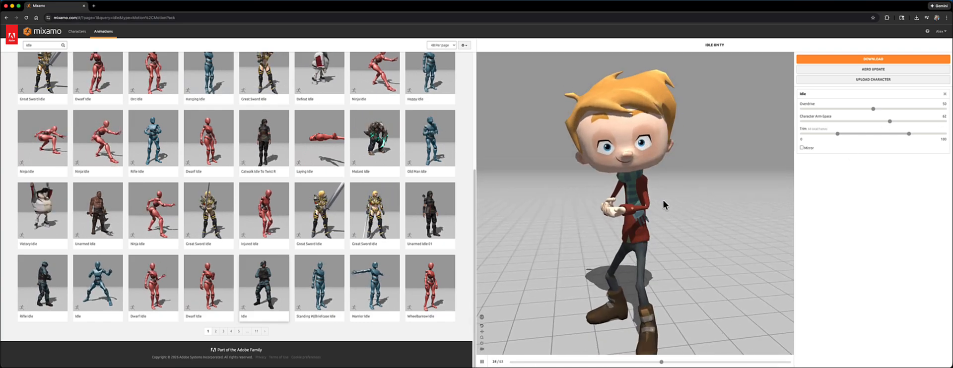
{"action": "left_click_drag", "start_coordinate": [684, 172], "coordinate": [749, 172]}
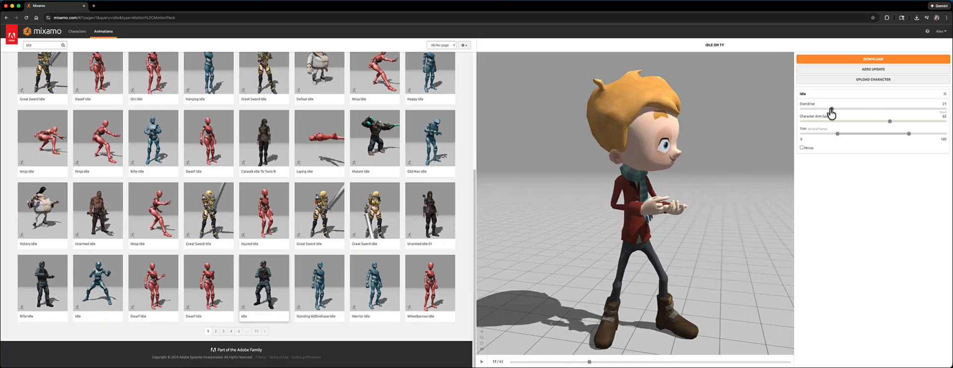
{"action": "left_click_drag", "start_coordinate": [831, 109], "coordinate": [826, 110]}
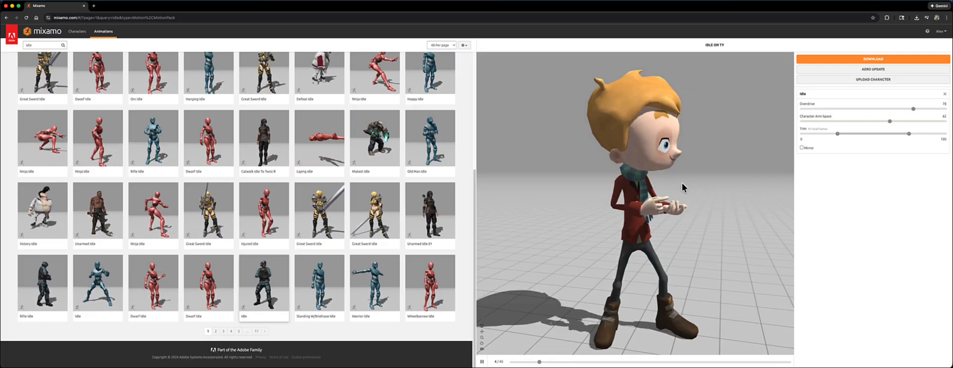
{"action": "scroll", "coordinate": [680, 193], "scroll_direction": "down", "scroll_amount": 5}
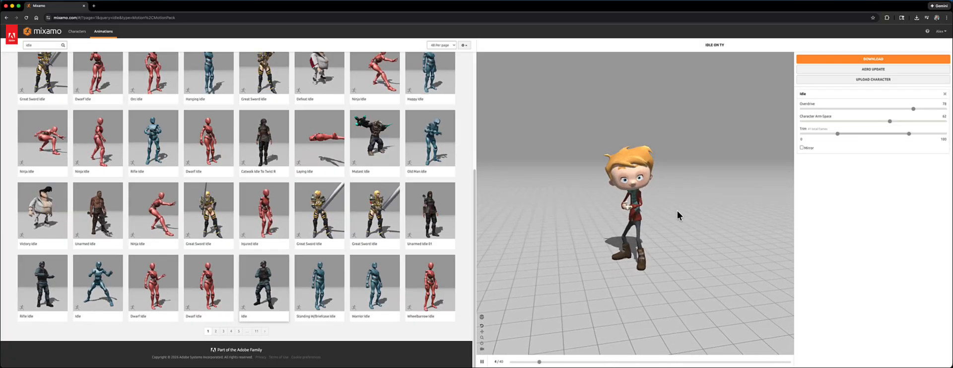
{"action": "scroll", "coordinate": [677, 214], "scroll_direction": "up", "scroll_amount": 10}
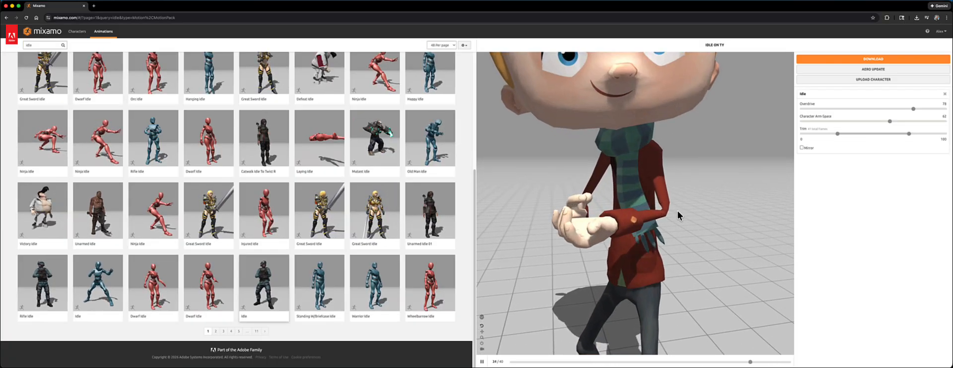
{"action": "scroll", "coordinate": [678, 212], "scroll_direction": "down", "scroll_amount": 8}
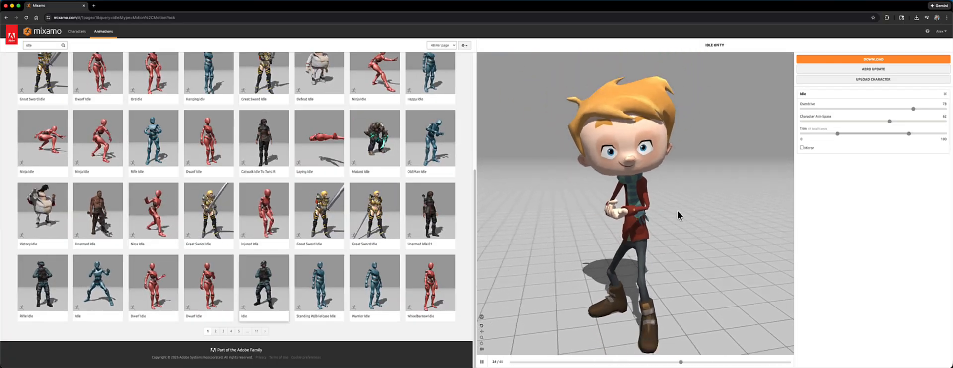
{"action": "left_click_drag", "start_coordinate": [912, 109], "coordinate": [885, 109]}
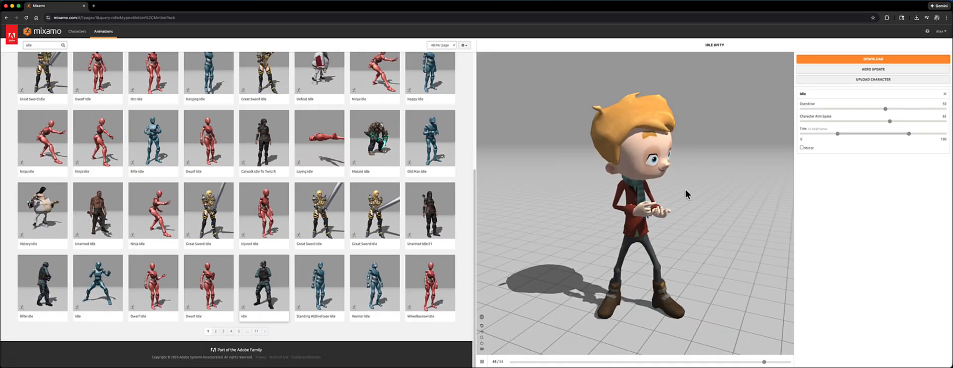
- Download the Idle animation as FBX Binary with skin at 30 frames per second, saving it as Idle in the Models folder
{"action": "left_click", "coordinate": [874, 60]}
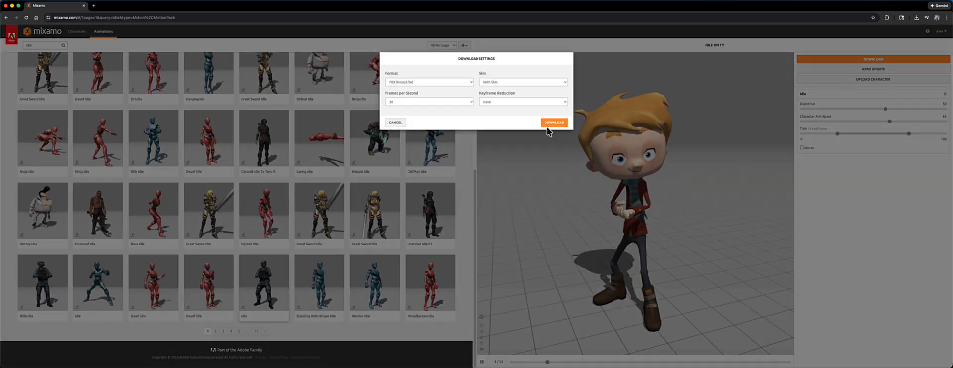
{"action": "left_click", "coordinate": [552, 124]}
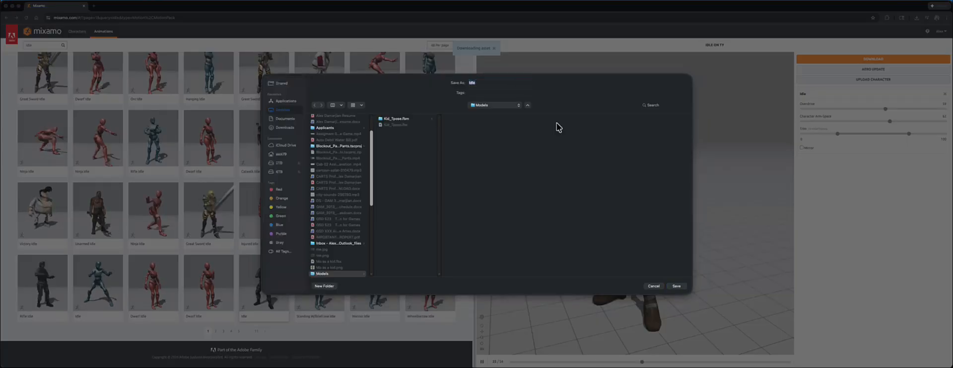
{"action": "left_click", "coordinate": [667, 286]}
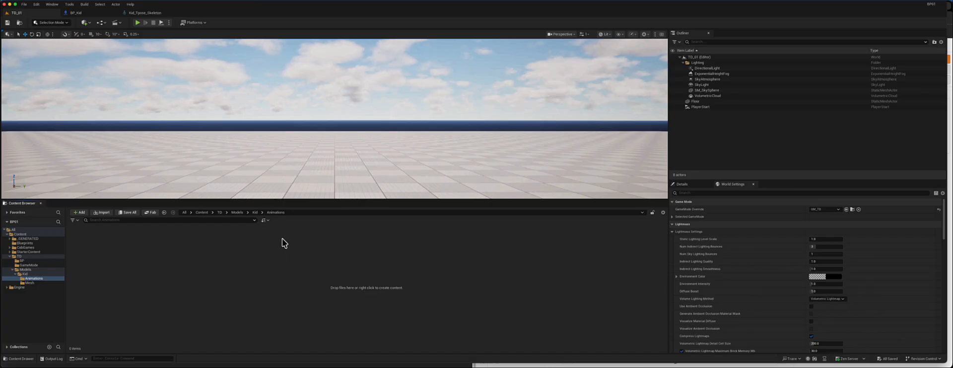
- Import the Idle FBX file into the Animations folder, forcing all meshes as Skeletal Mesh
{"action": "right_click", "coordinate": [118, 275]}
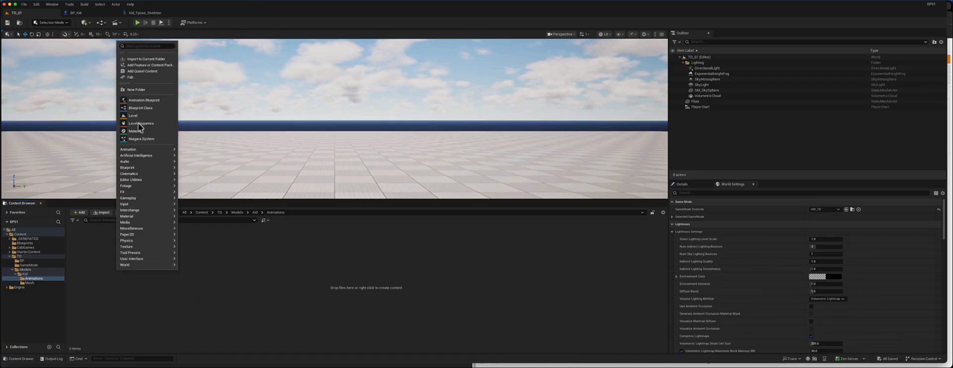
{"action": "left_click", "coordinate": [140, 59]}
{"action": "left_click", "coordinate": [409, 99]}
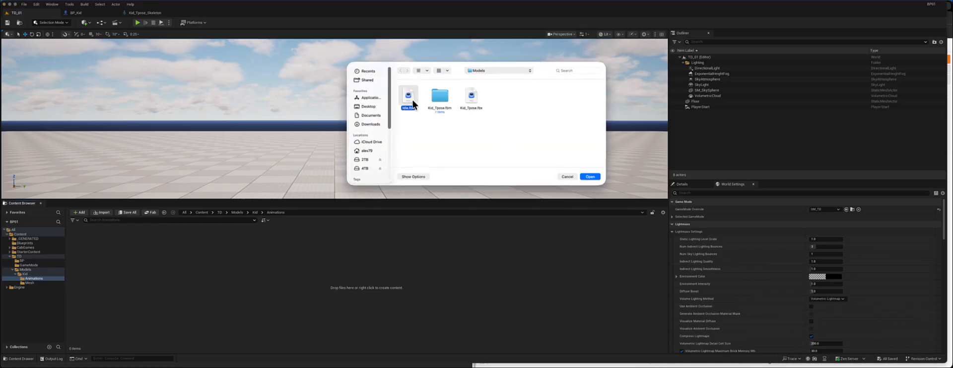
{"action": "double_click", "coordinate": [411, 101]}
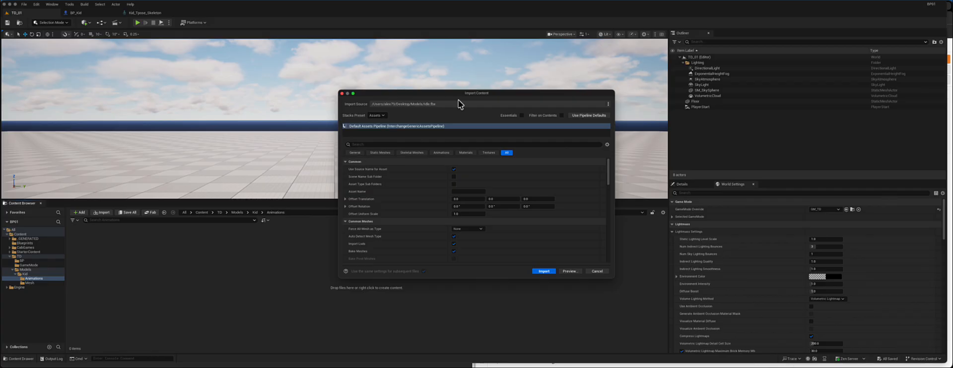
{"action": "left_click", "coordinate": [318, 159]}
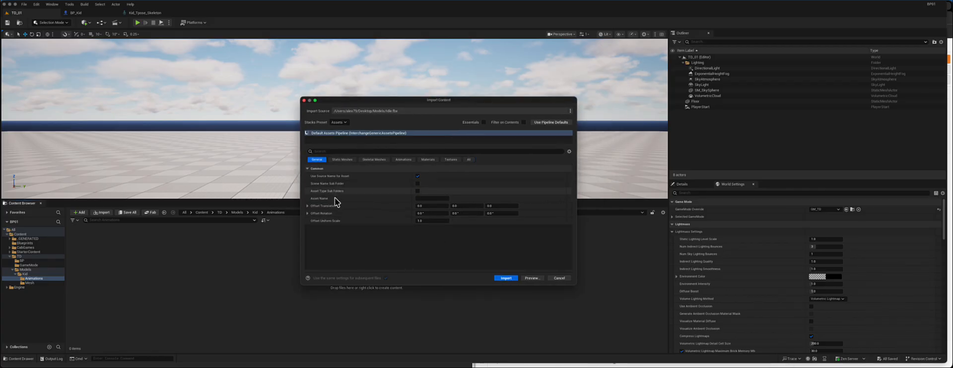
{"action": "left_click", "coordinate": [342, 160]}
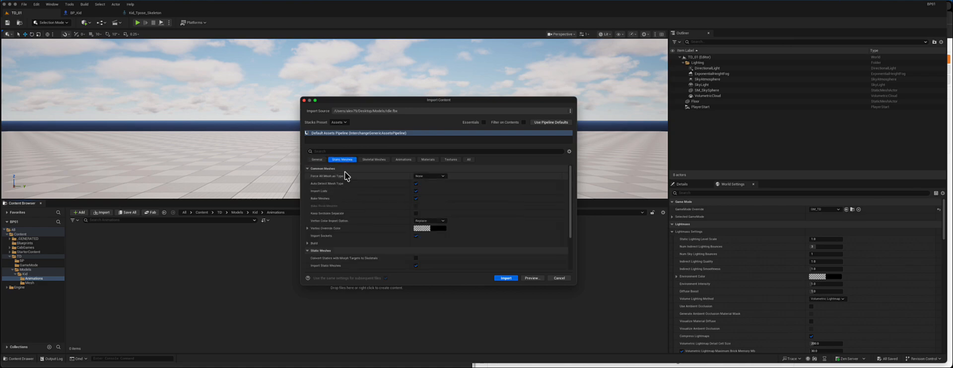
{"action": "left_click", "coordinate": [430, 175]}
{"action": "left_click", "coordinate": [357, 202]}
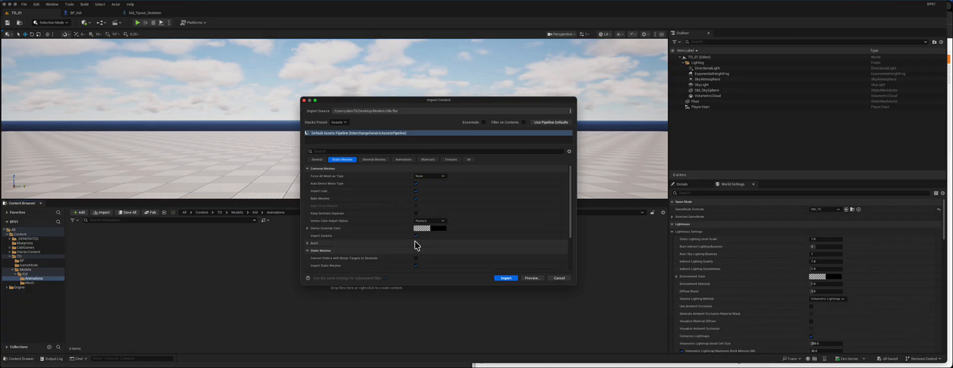
{"action": "left_click", "coordinate": [375, 159]}
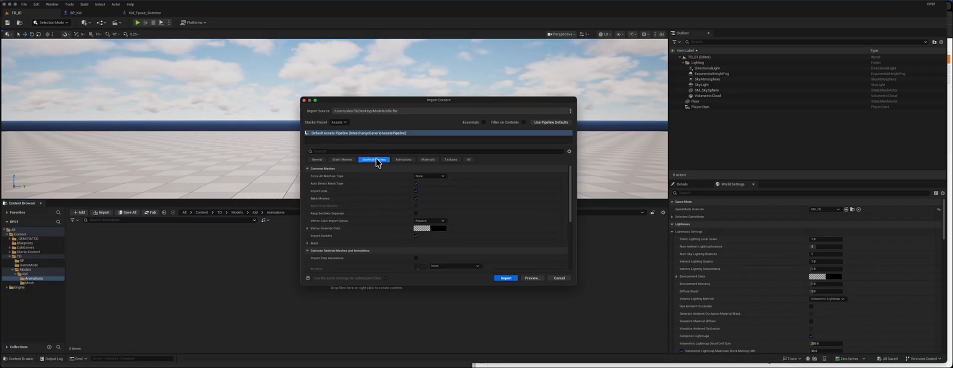
{"action": "left_click", "coordinate": [437, 177]}
{"action": "left_click", "coordinate": [430, 192]}
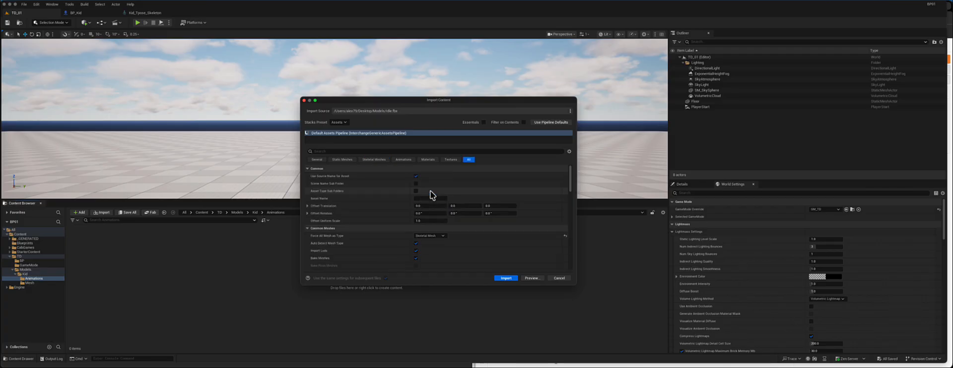
- Assign Kid_Tpose_Skeleton as the skeleton for the imported animation
{"action": "scroll", "coordinate": [408, 228], "scroll_direction": "down", "scroll_amount": 10}
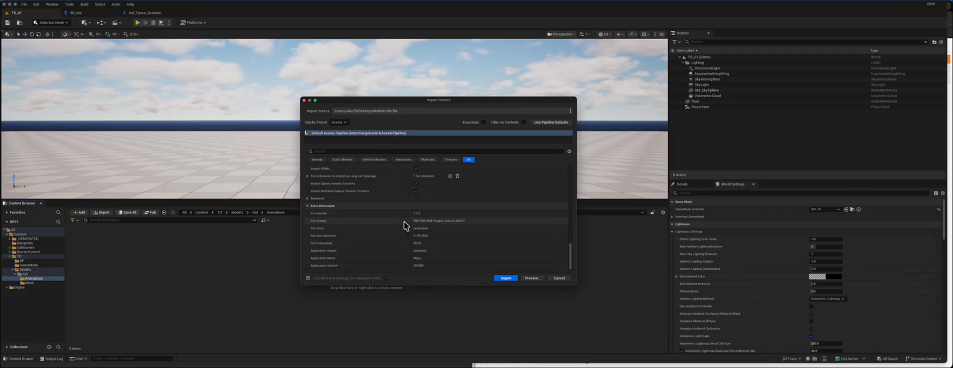
{"action": "scroll", "coordinate": [403, 228], "scroll_direction": "up", "scroll_amount": 8}
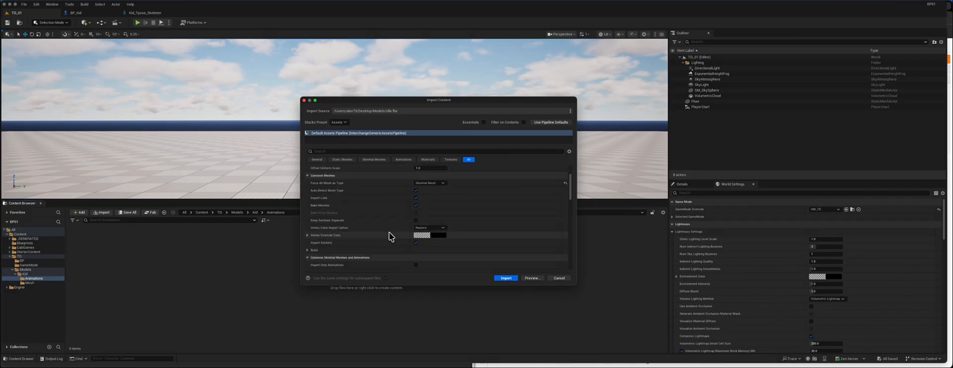
{"action": "scroll", "coordinate": [378, 233], "scroll_direction": "down", "scroll_amount": 3}
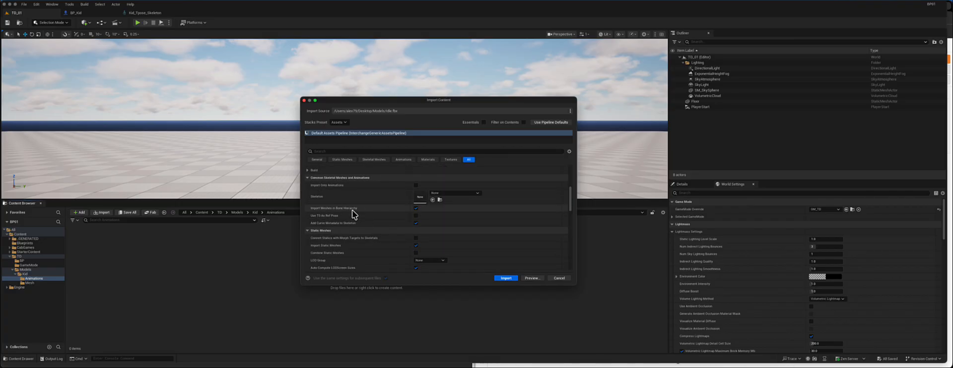
{"action": "left_click", "coordinate": [450, 193]}
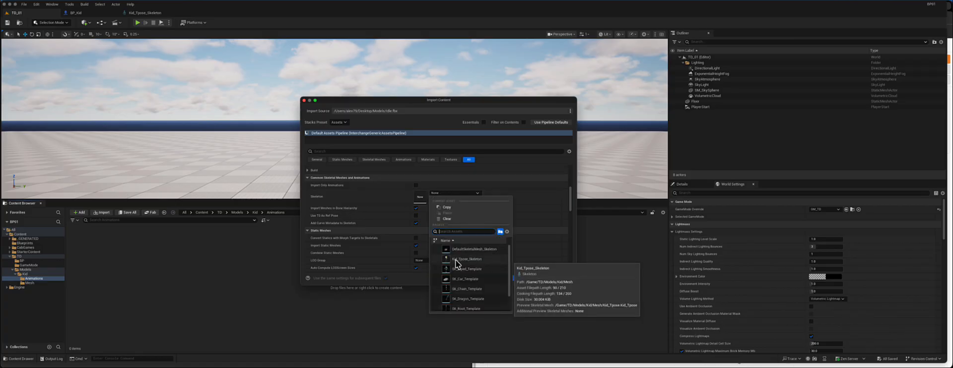
{"action": "left_click", "coordinate": [474, 262]}
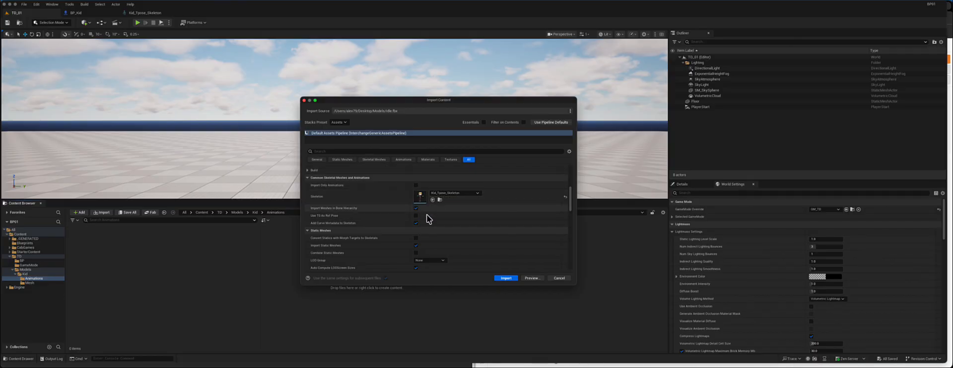
- Review the skeletal mesh, animation, material and texture import settings, then import the Idle animation
{"action": "left_click", "coordinate": [374, 160]}
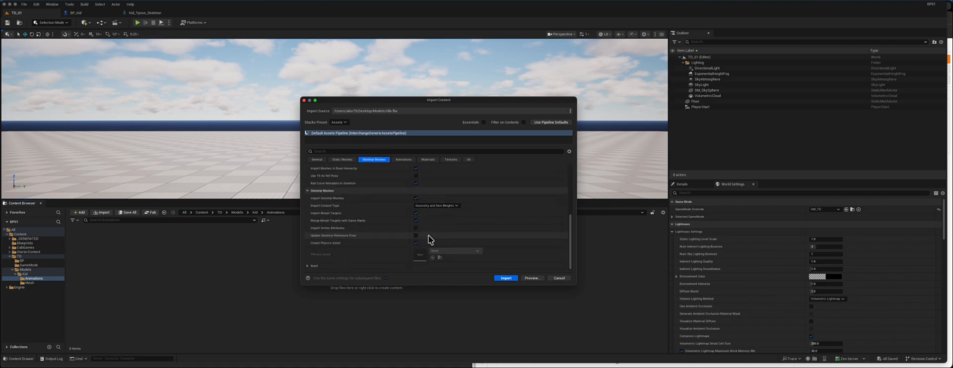
{"action": "scroll", "coordinate": [430, 238], "scroll_direction": "up", "scroll_amount": 3}
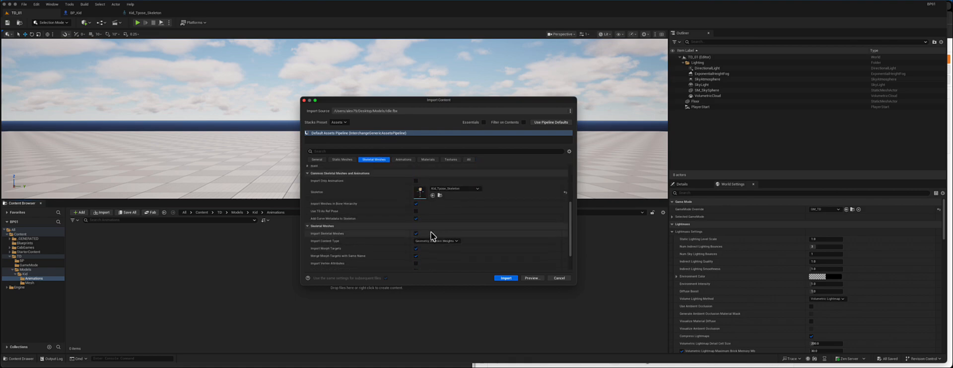
{"action": "scroll", "coordinate": [570, 207], "scroll_direction": "up", "scroll_amount": 2}
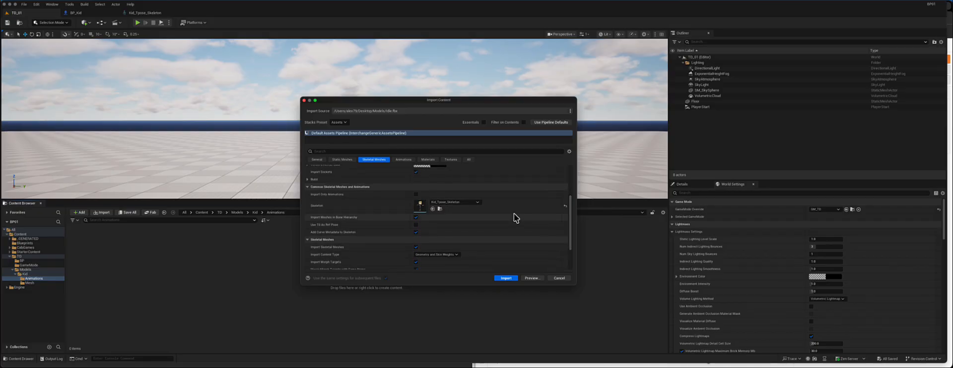
{"action": "left_click", "coordinate": [402, 160]}
{"action": "scroll", "coordinate": [435, 184], "scroll_direction": "up", "scroll_amount": 2}
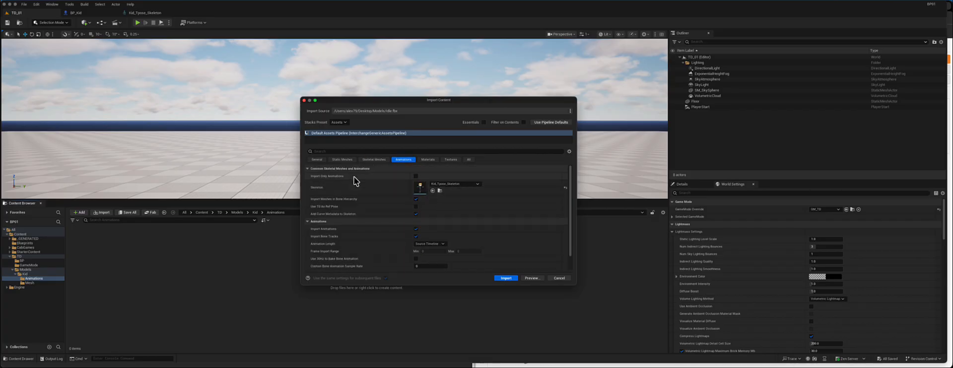
{"action": "scroll", "coordinate": [433, 204], "scroll_direction": "down", "scroll_amount": 2}
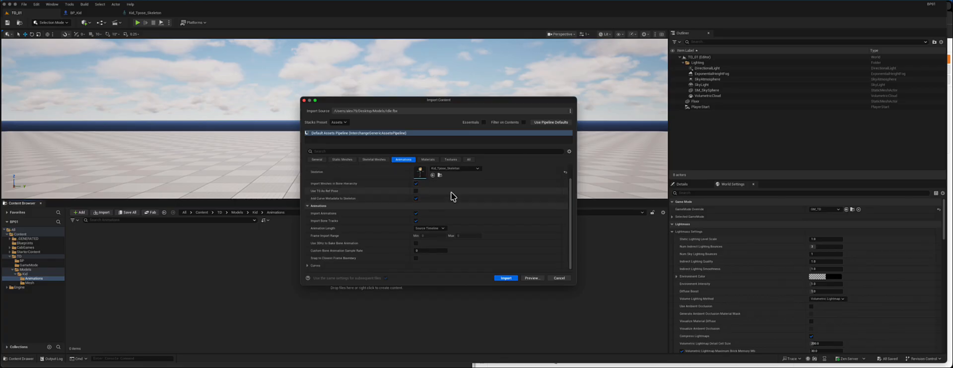
{"action": "left_click", "coordinate": [428, 159]}
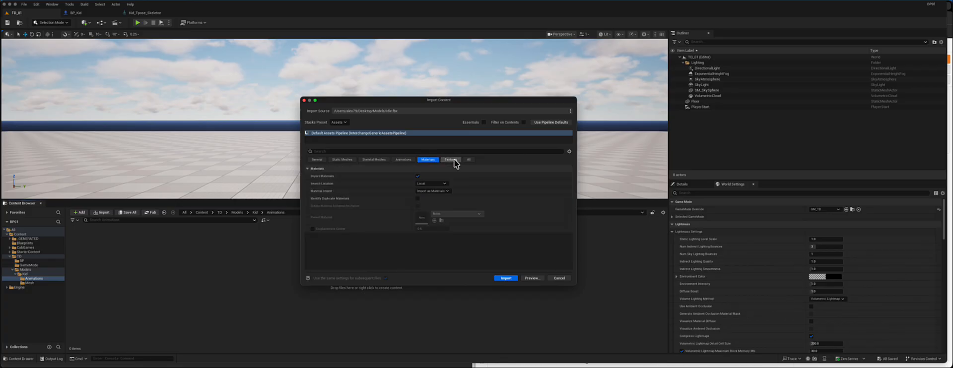
{"action": "left_click", "coordinate": [453, 159]}
{"action": "left_click", "coordinate": [468, 160]}
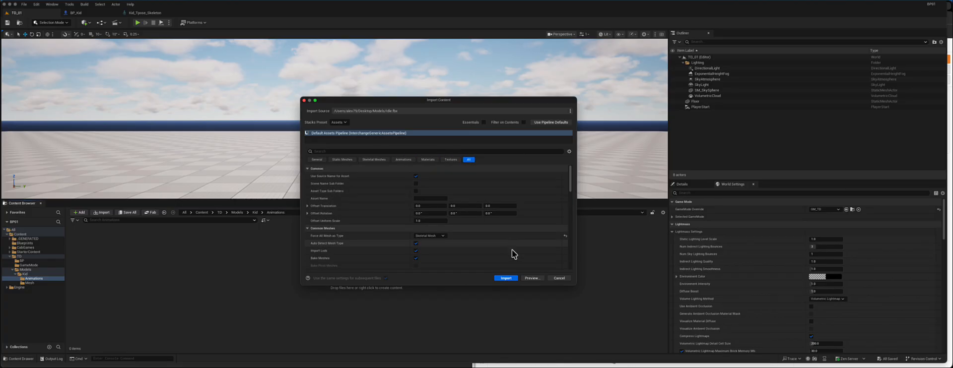
{"action": "left_click", "coordinate": [506, 278]}
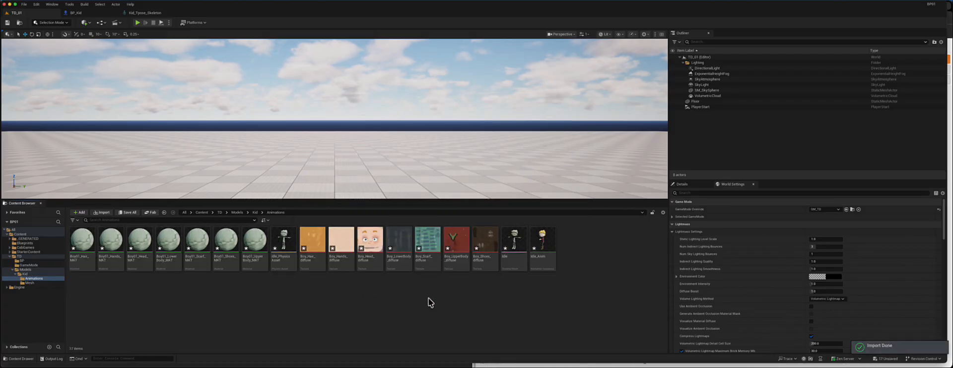
- Open the imported Idle_Anim animation in its editor to preview it
{"action": "left_click", "coordinate": [514, 248]}
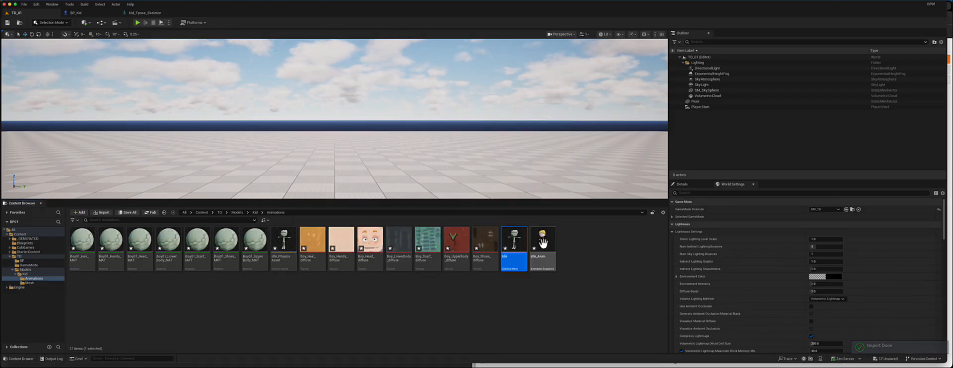
{"action": "double_click", "coordinate": [543, 244]}
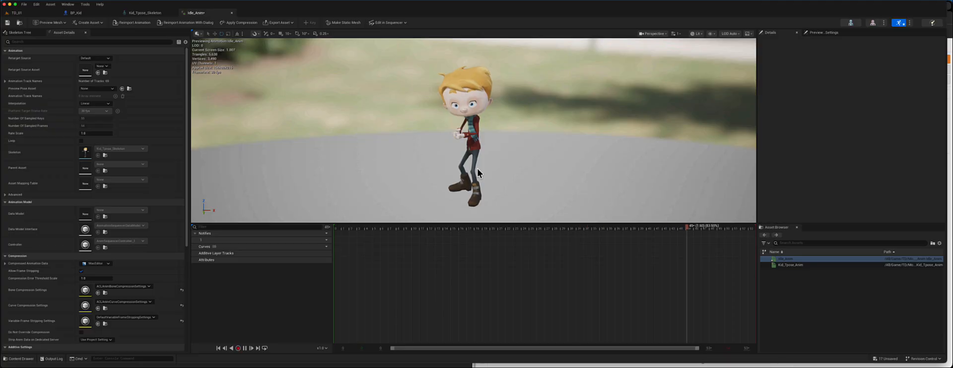
{"action": "left_click", "coordinate": [232, 12]}
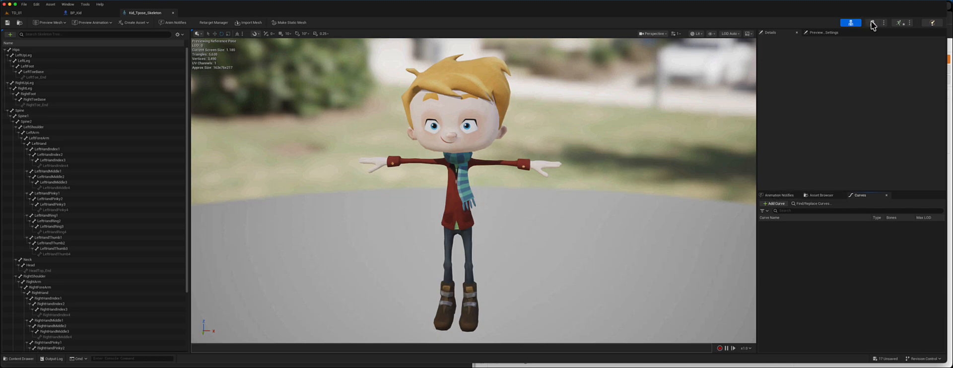
{"action": "left_click", "coordinate": [897, 23]}
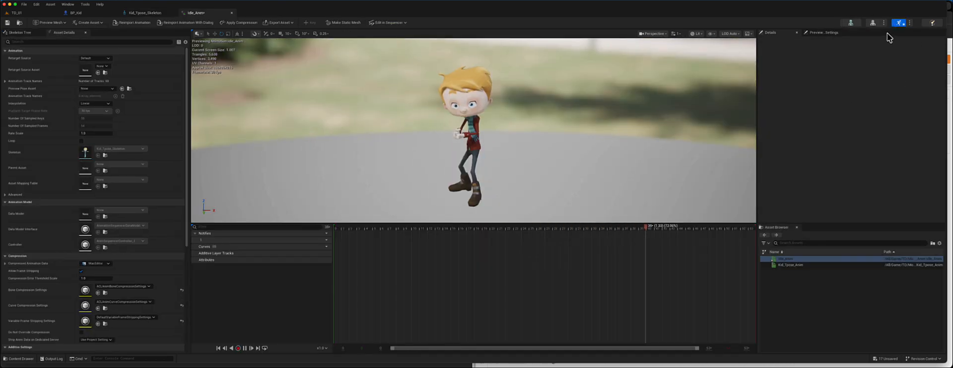
- Preview Kid_Tpose_Anim and then Idle_Anim from the animation editor's asset browser
{"action": "left_click", "coordinate": [791, 266]}
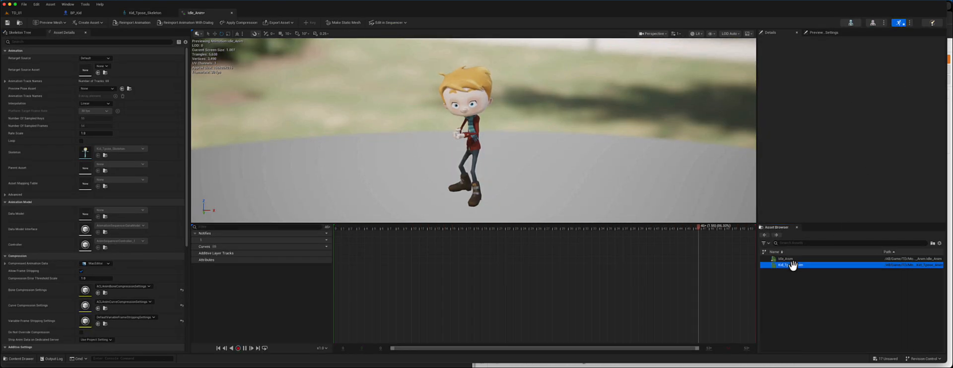
{"action": "double_click", "coordinate": [790, 266]}
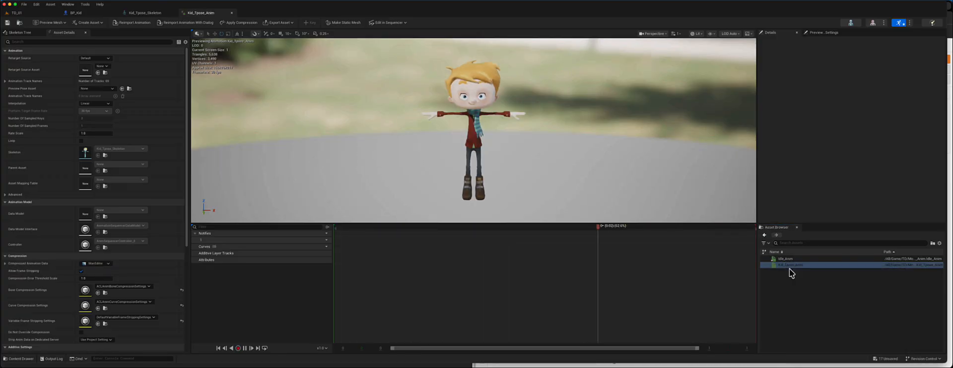
{"action": "double_click", "coordinate": [785, 259]}
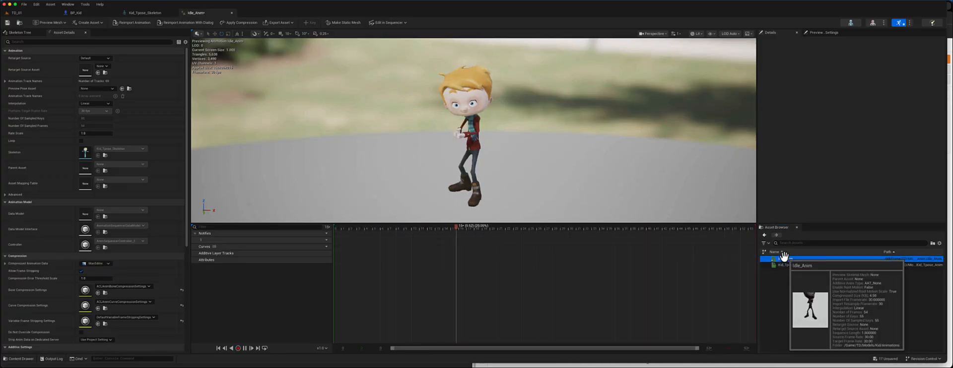
- Return to the Idle_Anim animation editor and save the animation asset
{"action": "left_click_drag", "start_coordinate": [495, 150], "coordinate": [494, 151], "text": "alt"}
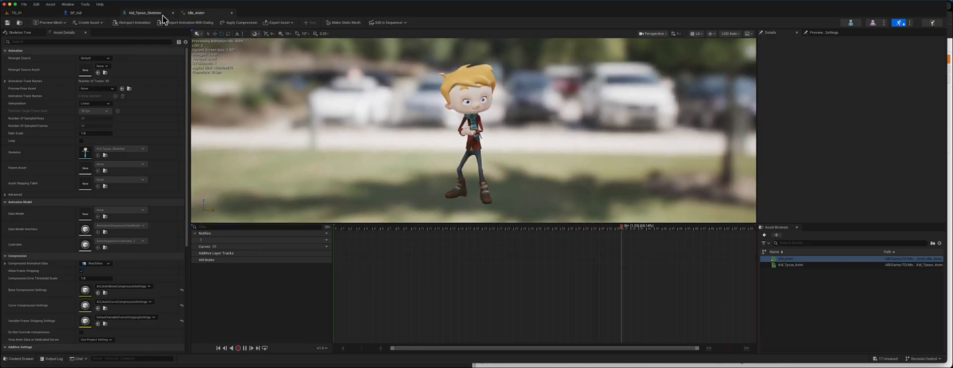
{"action": "left_click", "coordinate": [231, 13]}
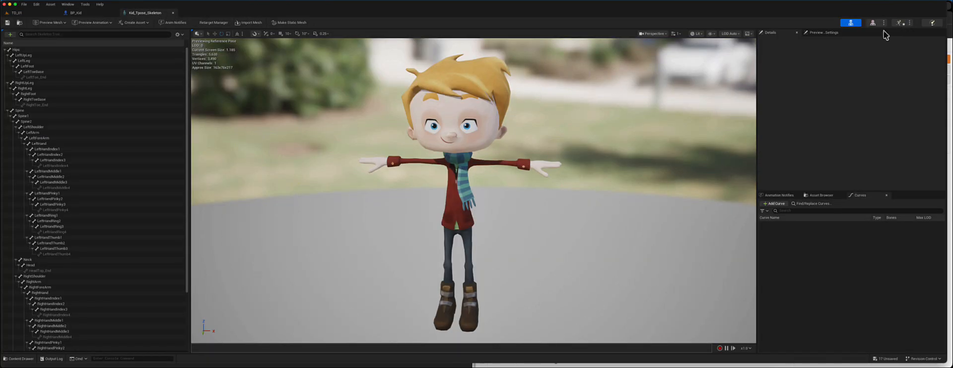
{"action": "left_click", "coordinate": [898, 23]}
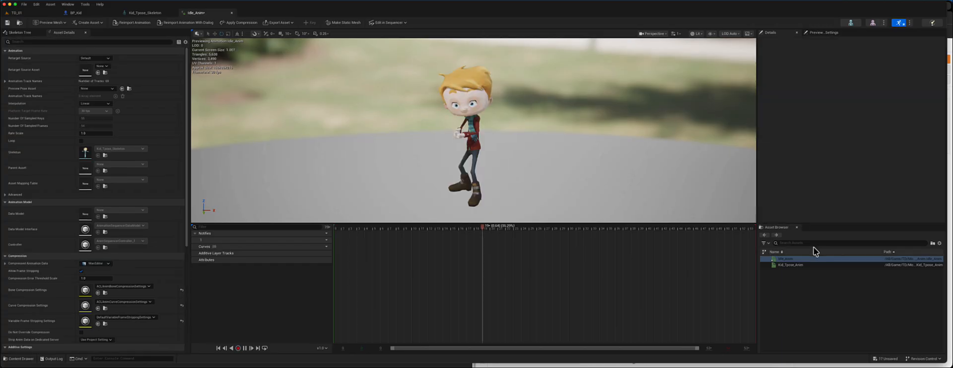
{"action": "left_click", "coordinate": [7, 23]}
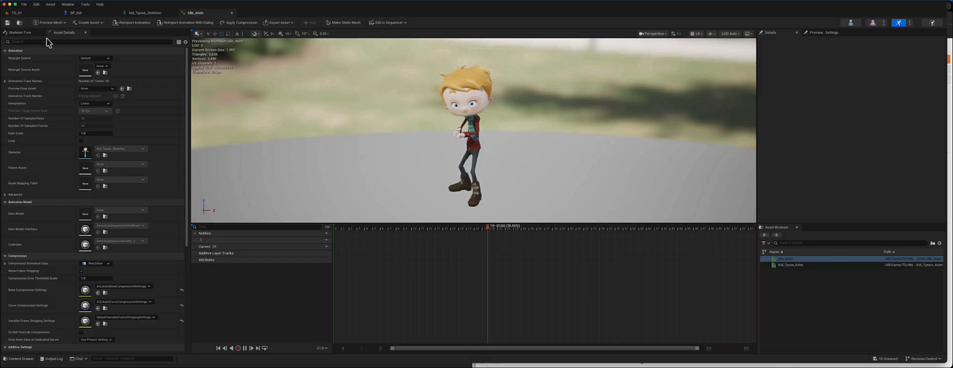
- Return to the level and browse the Kid Animations and Mesh folders to compare their imported assets
{"action": "left_click", "coordinate": [17, 13]}
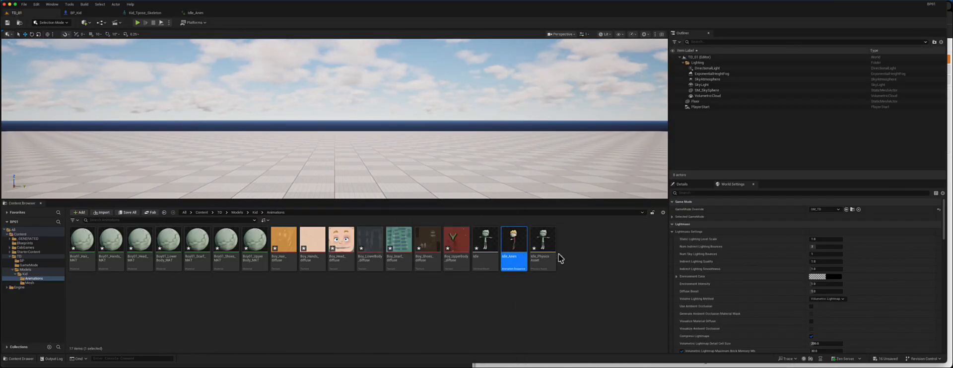
{"action": "left_click", "coordinate": [481, 252]}
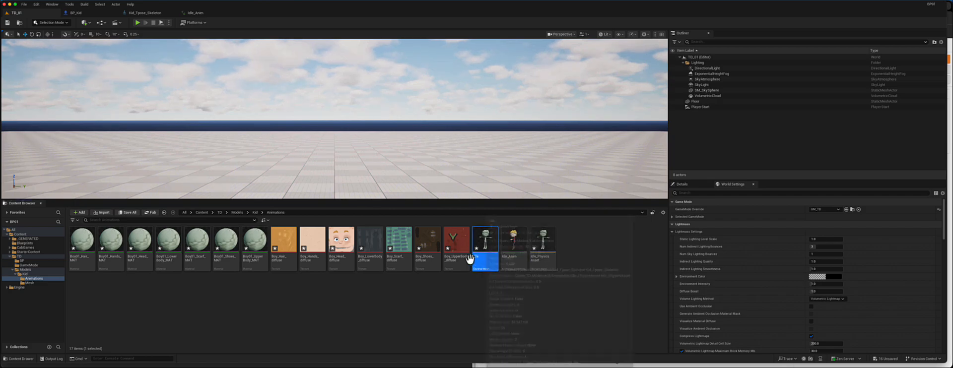
{"action": "left_click", "coordinate": [28, 283]}
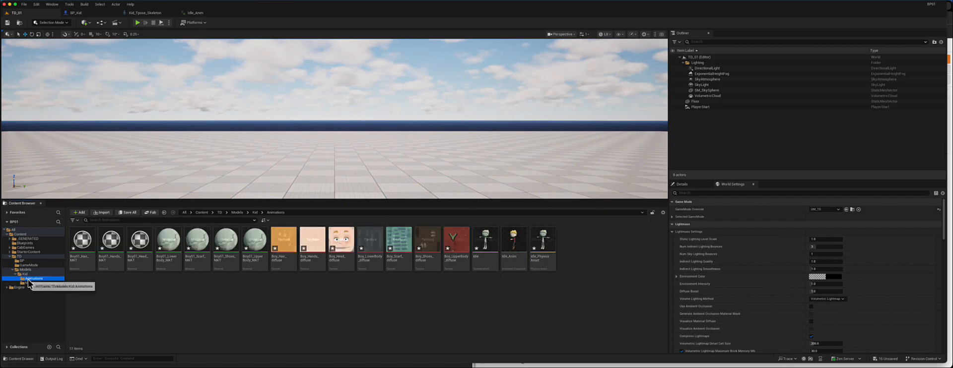
{"action": "left_click", "coordinate": [24, 274]}
{"action": "double_click", "coordinate": [111, 240]}
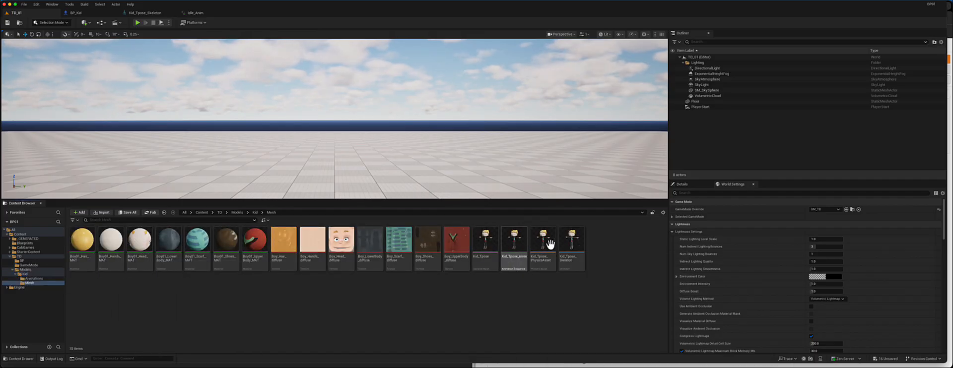
{"action": "left_click", "coordinate": [486, 244]}
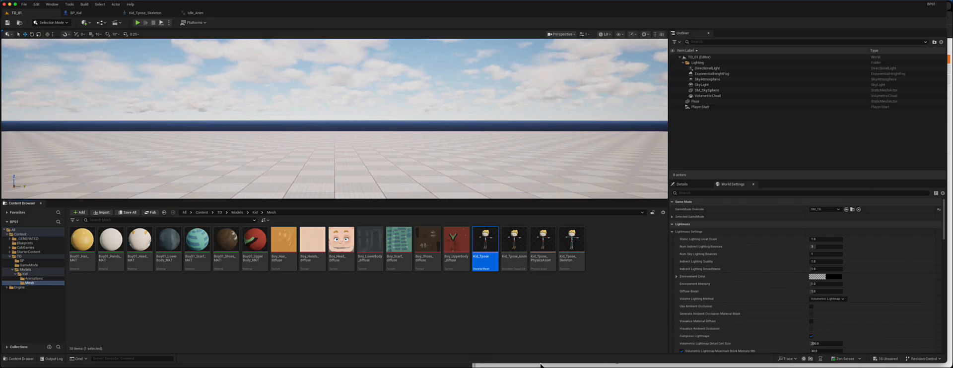
{"action": "left_click", "coordinate": [580, 249]}
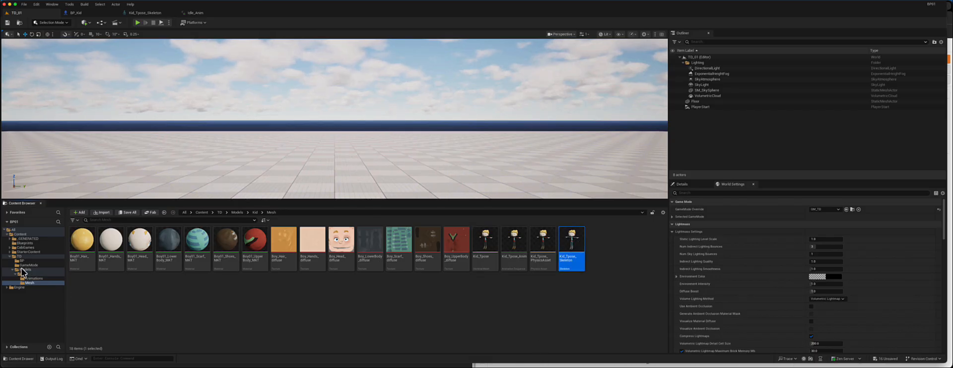
{"action": "left_click", "coordinate": [33, 279]}
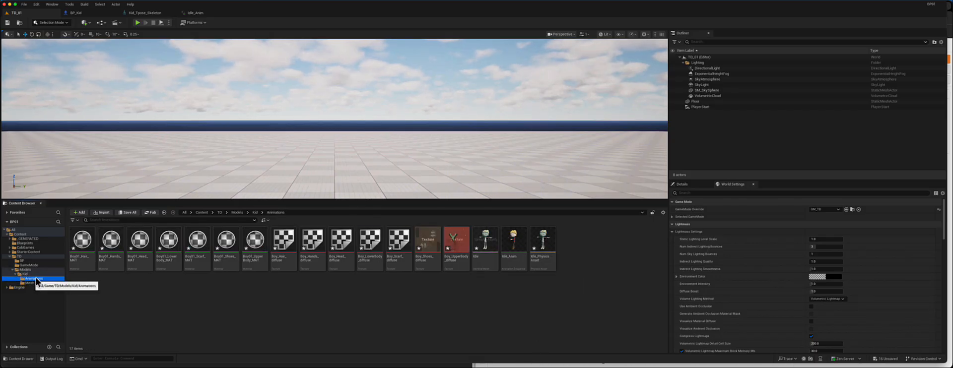
- Select all duplicate materials and textures in the Animations folder and force delete them
{"action": "left_click", "coordinate": [81, 242]}
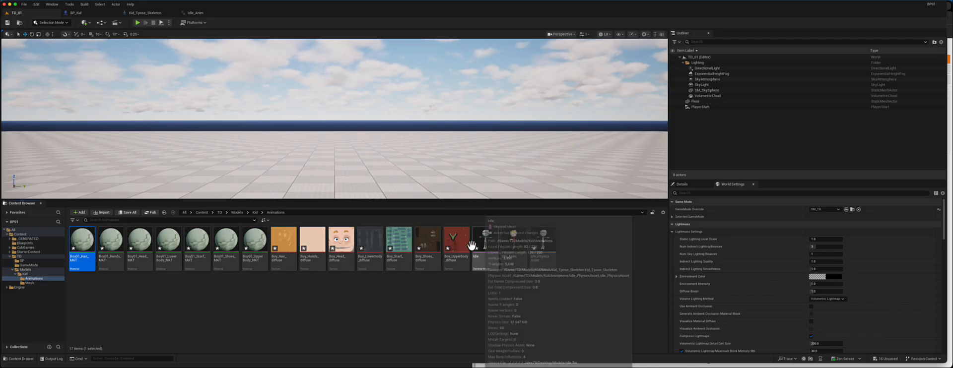
{"action": "left_click", "coordinate": [457, 244], "text": "shift"}
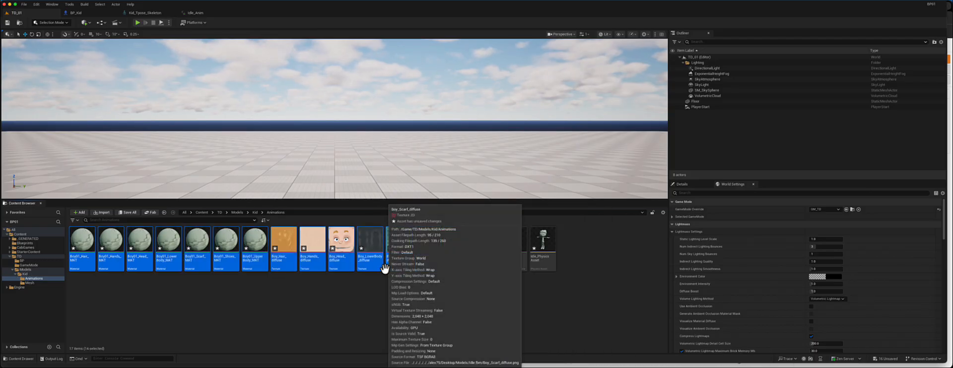
{"action": "key", "text": "BackSpace"}
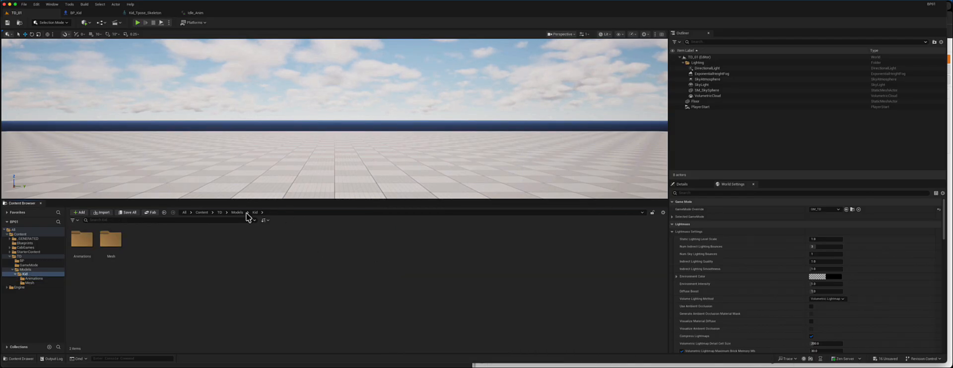
{"action": "double_click", "coordinate": [82, 239]}
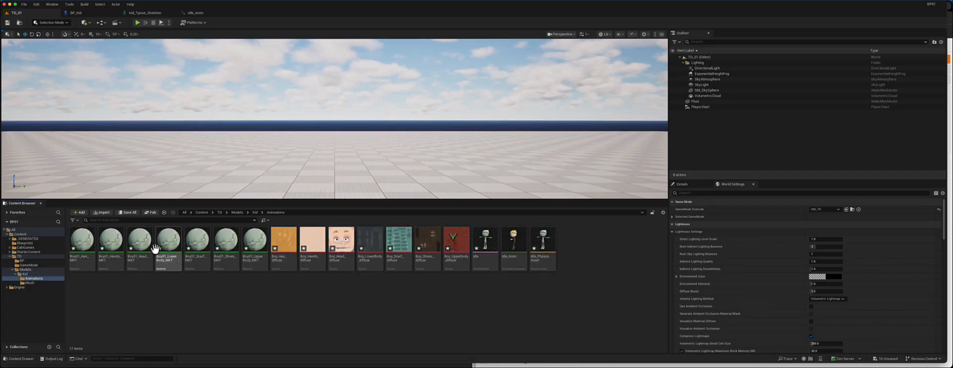
{"action": "left_click", "coordinate": [84, 241]}
{"action": "left_click", "coordinate": [452, 243], "text": "shift"}
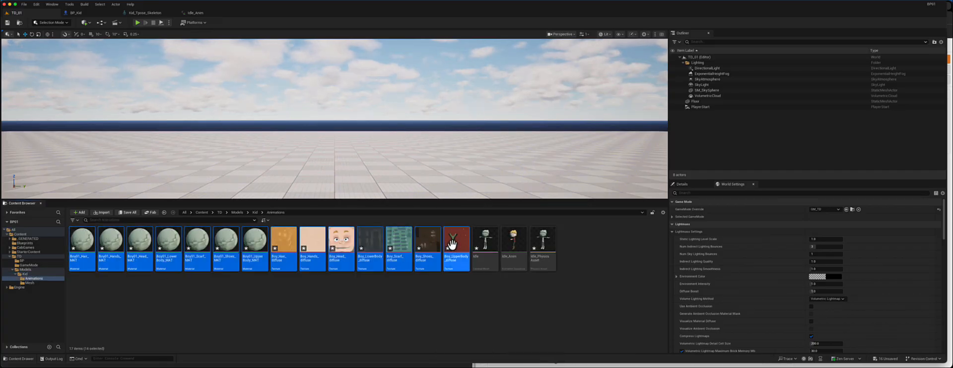
{"action": "key", "text": "Delete"}
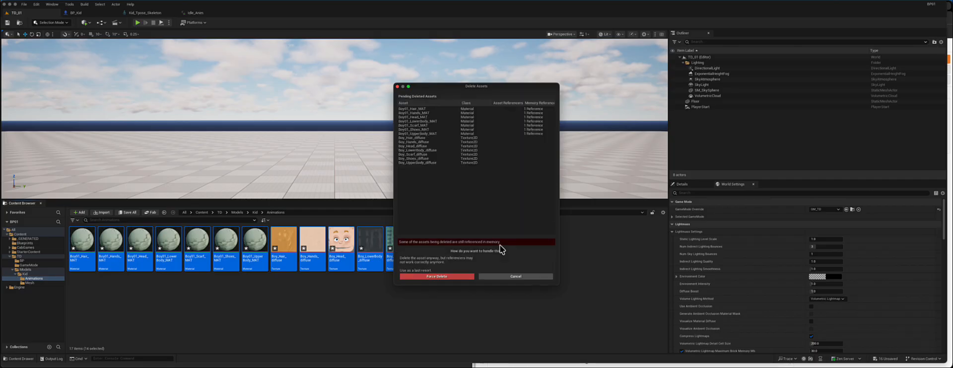
{"action": "left_click", "coordinate": [452, 277]}
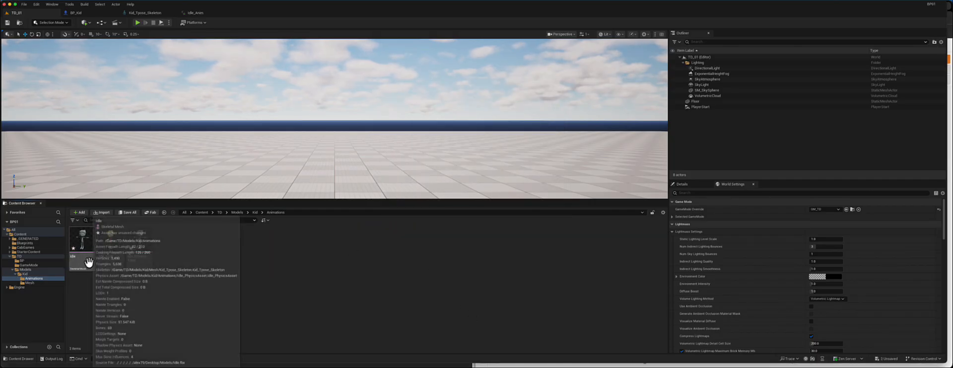
- Try placing the Kid_Tpose skeletal mesh into the level, then undo the placement
{"action": "left_click", "coordinate": [28, 274]}
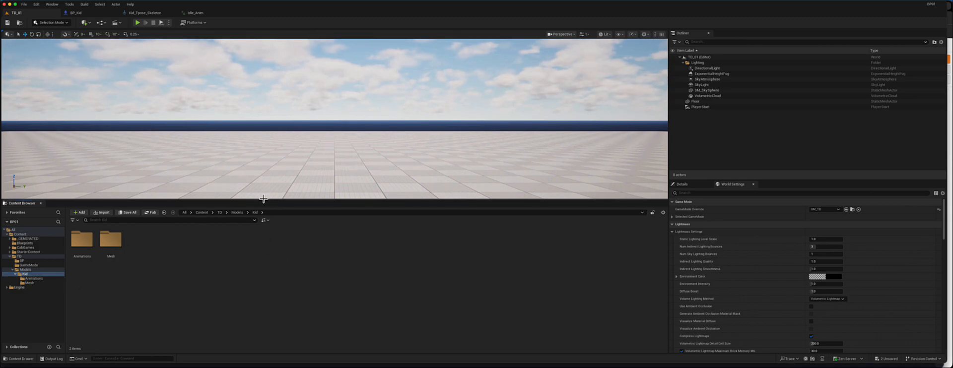
{"action": "left_click_drag", "start_coordinate": [263, 200], "coordinate": [262, 229]}
{"action": "double_click", "coordinate": [110, 268]}
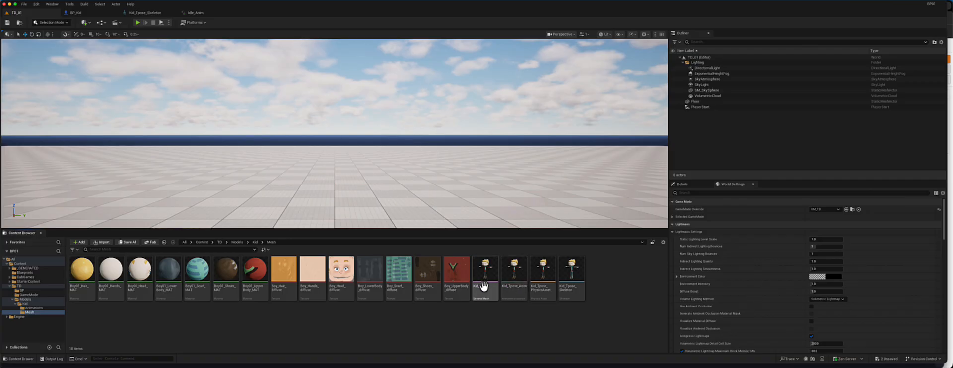
{"action": "left_click_drag", "start_coordinate": [484, 272], "coordinate": [268, 190]}
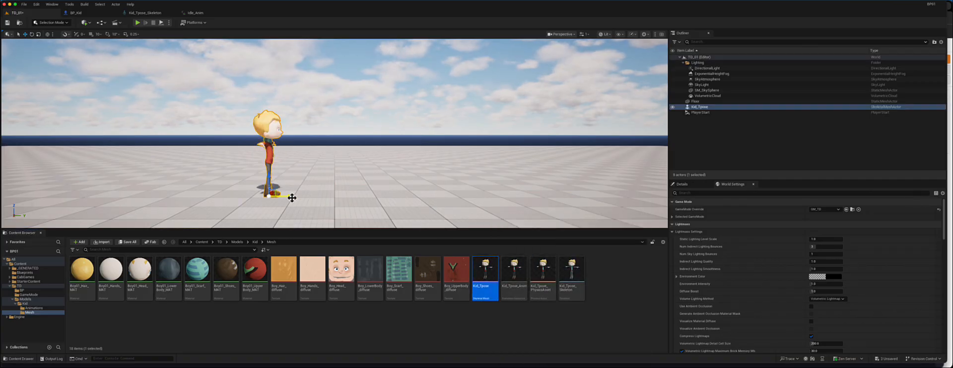
{"action": "key", "text": "ctrl+z"}
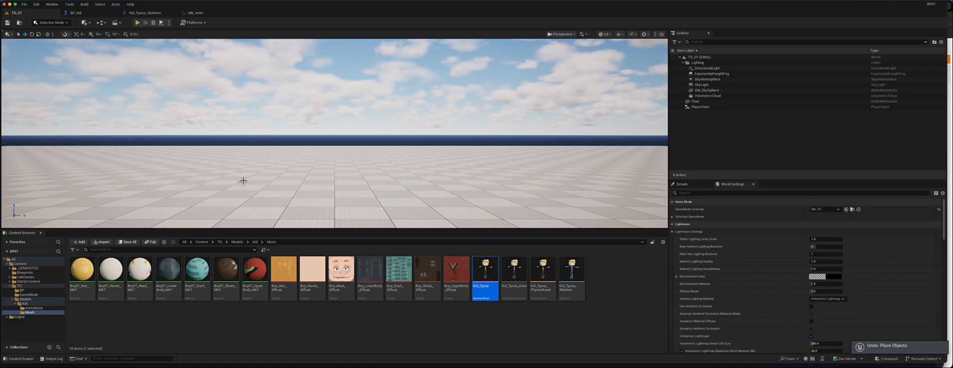
- Open the BP folder and place the BP_Kid blueprint into the level
{"action": "left_click", "coordinate": [26, 273]}
{"action": "left_click", "coordinate": [22, 290]}
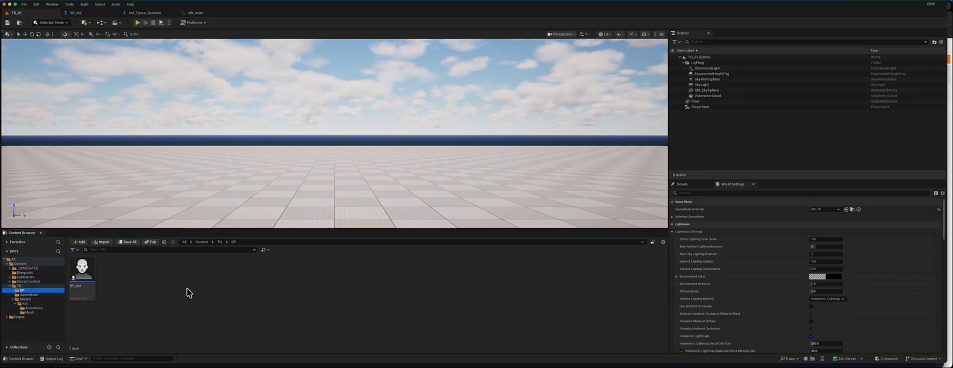
{"action": "left_click_drag", "start_coordinate": [82, 272], "coordinate": [258, 164]}
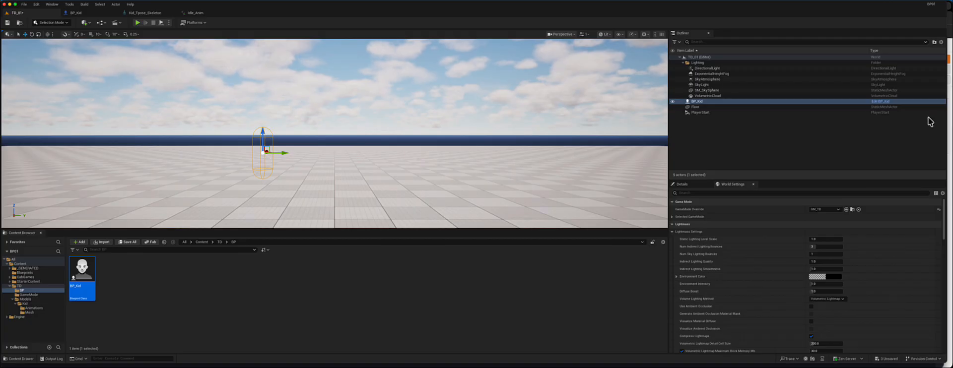
- Open BP_Kid for editing and assign Kid_Tpose as the Mesh component's skeletal mesh
{"action": "left_click", "coordinate": [885, 103]}
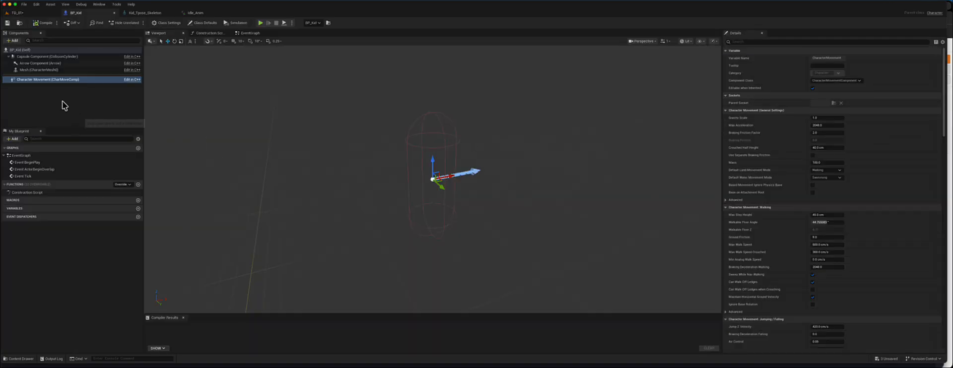
{"action": "left_click", "coordinate": [49, 71]}
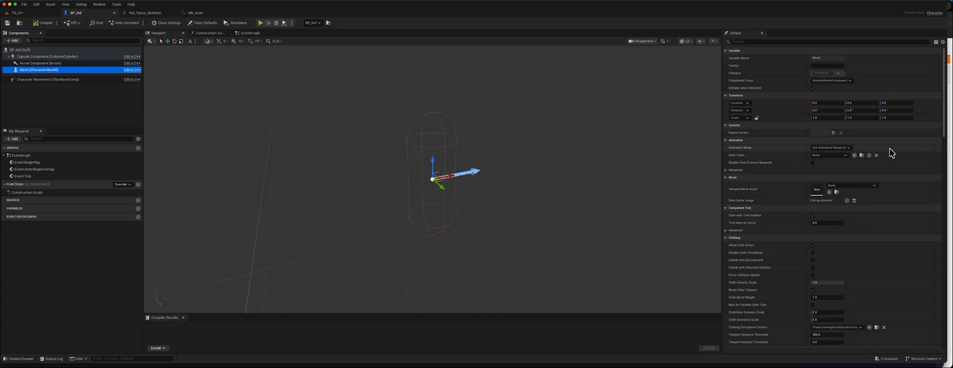
{"action": "left_click", "coordinate": [849, 185]}
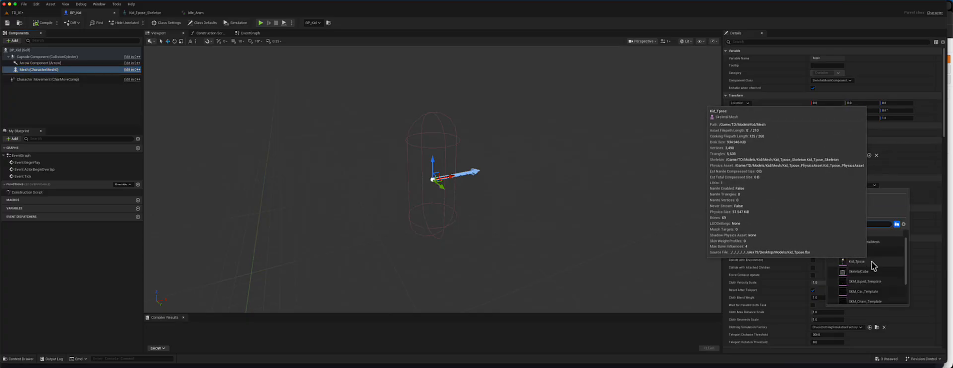
{"action": "scroll", "coordinate": [872, 278], "scroll_direction": "down", "scroll_amount": 3}
{"action": "scroll", "coordinate": [872, 286], "scroll_direction": "up", "scroll_amount": 3}
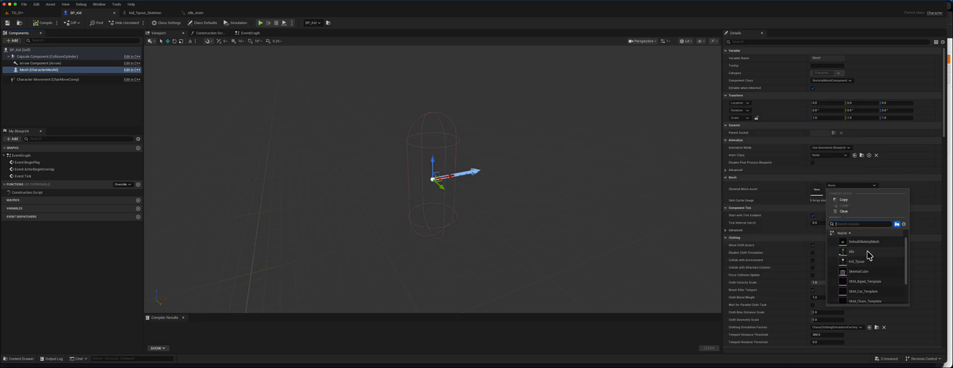
{"action": "left_click", "coordinate": [867, 264]}
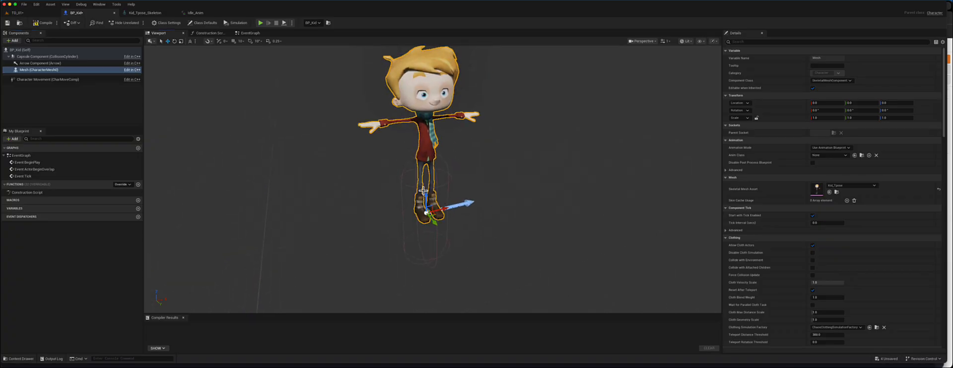
- Move the Kid mesh down so its feet sit at the capsule's base, then compile the blueprint
{"action": "left_click_drag", "start_coordinate": [425, 193], "coordinate": [464, 238]}
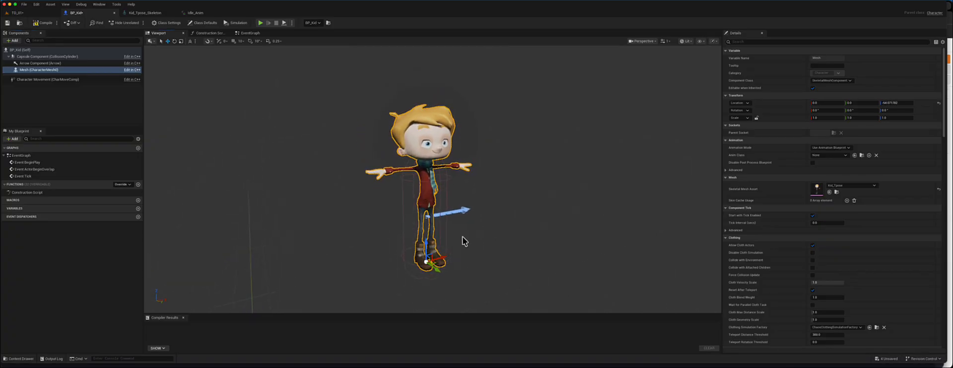
{"action": "middle_click_drag", "start_coordinate": [451, 251], "coordinate": [451, 251]}
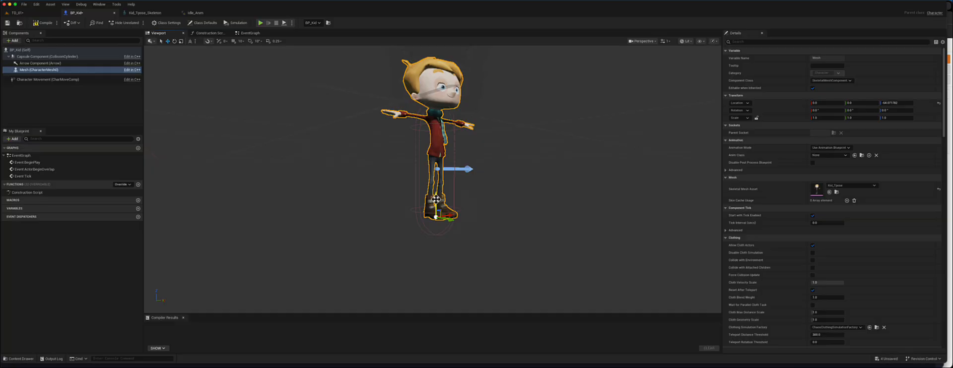
{"action": "mouse_move", "coordinate": [436, 198]}
{"action": "left_mouse_down"}
{"action": "mouse_move", "coordinate": [435, 213]}
{"action": "mouse_move", "coordinate": [435, 200]}
{"action": "left_mouse_up"}
{"action": "left_click_drag", "start_coordinate": [507, 200], "coordinate": [500, 197], "text": "alt"}
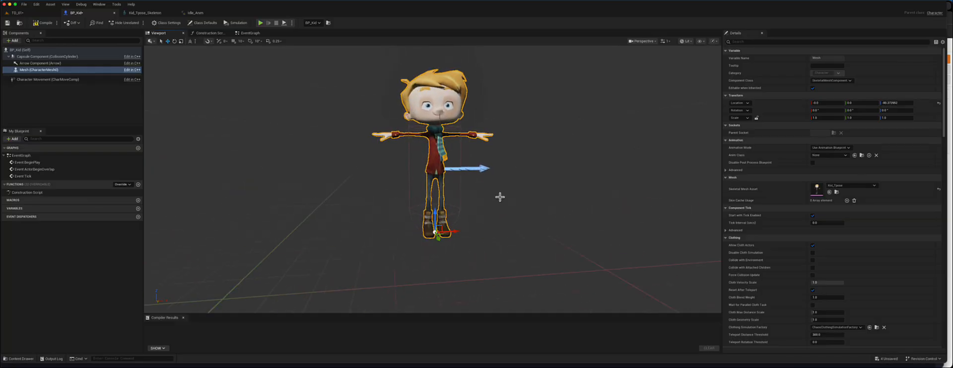
{"action": "left_click", "coordinate": [44, 23]}
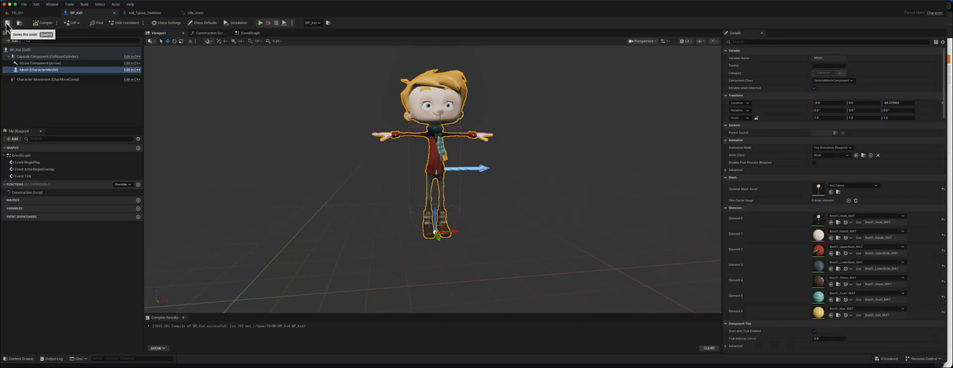
- Switch to the level and play it to test the BP_Kid character, then stop the session
{"action": "left_click", "coordinate": [17, 12]}
{"action": "left_click_drag", "start_coordinate": [339, 140], "coordinate": [580, 14], "text": "alt"}
{"action": "key", "text": "f"}
{"action": "left_click", "coordinate": [149, 23]}
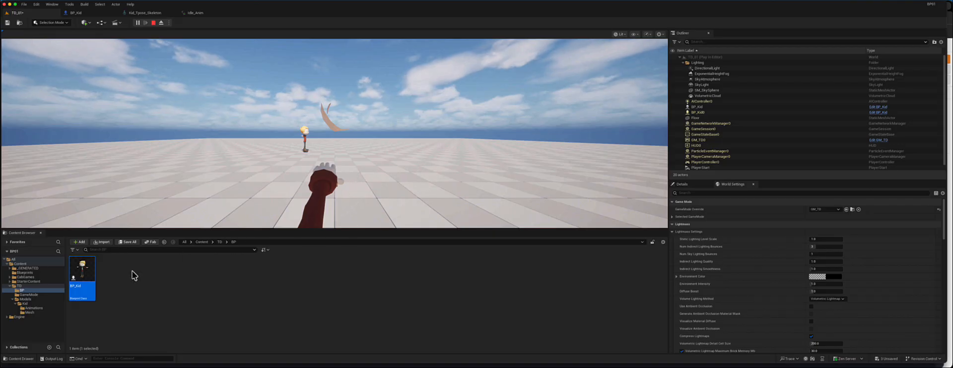
{"action": "right_click", "coordinate": [74, 276]}
{"action": "left_click", "coordinate": [332, 187]}
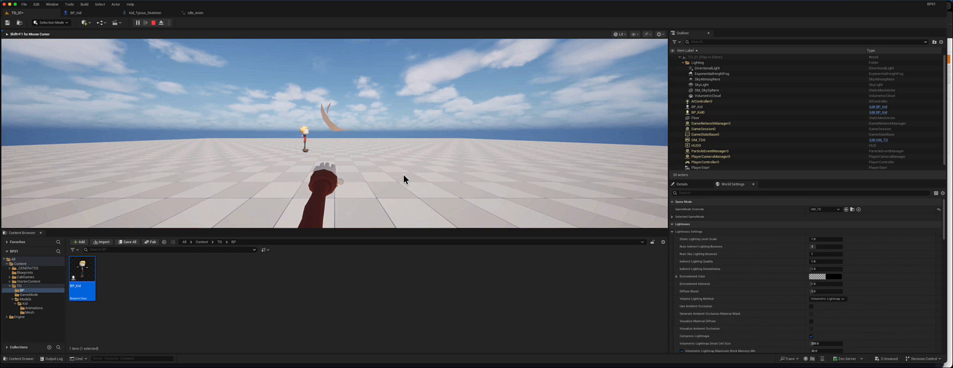
{"action": "key", "text": "Escape"}
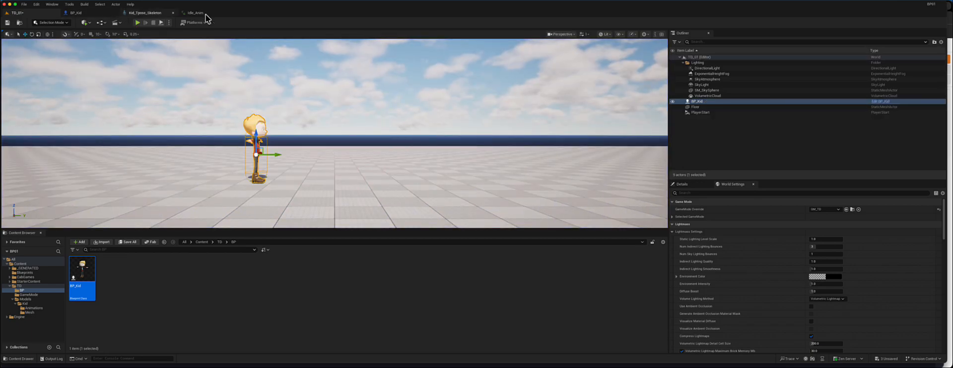
- Return to the BP_Kid blueprint and orbit around the character to inspect the mesh placement
{"action": "left_click", "coordinate": [78, 14]}
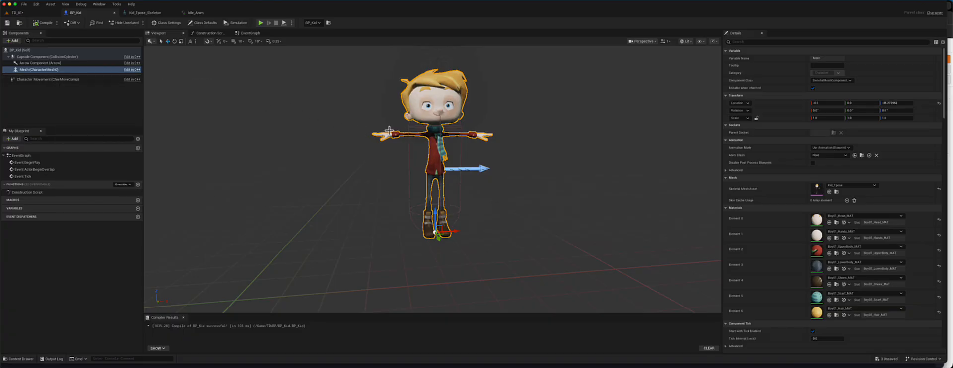
{"action": "left_click_drag", "start_coordinate": [346, 122], "coordinate": [406, 130], "text": "alt"}
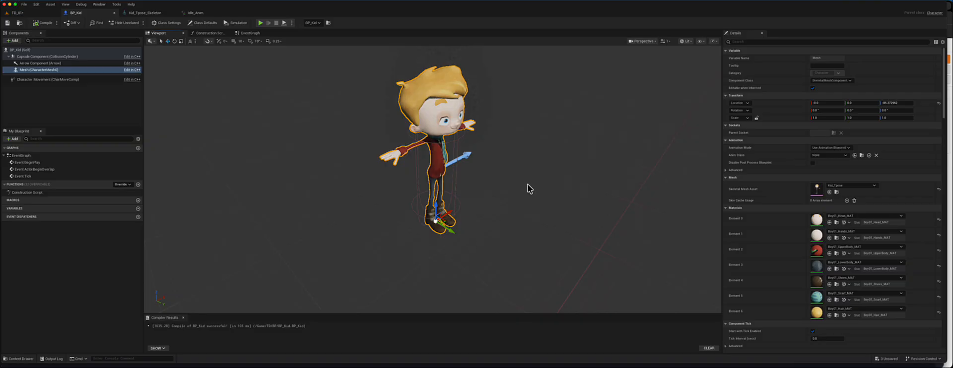
{"action": "left_click_drag", "start_coordinate": [529, 188], "coordinate": [526, 189], "text": "alt"}
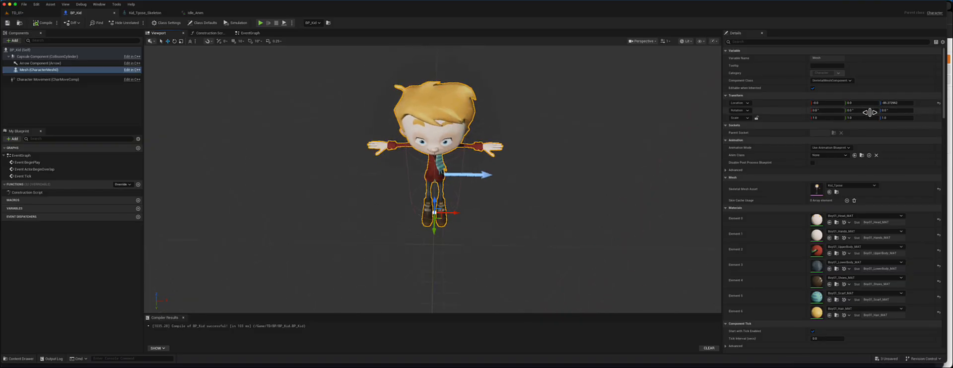
- Rotate the Kid mesh to -90 degrees around Z so it faces forward, then compile the blueprint
{"action": "left_click_drag", "start_coordinate": [881, 112], "coordinate": [871, 112]}
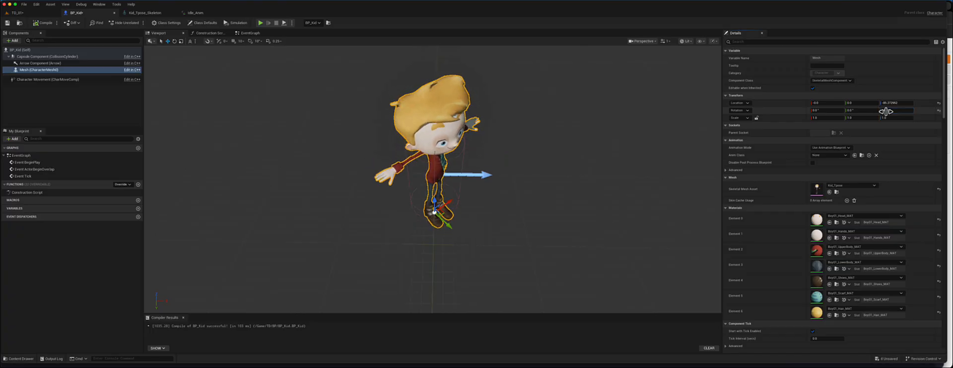
{"action": "left_click", "coordinate": [898, 110]}
{"action": "type", "text": "-90"}
{"action": "key", "text": "Return"}
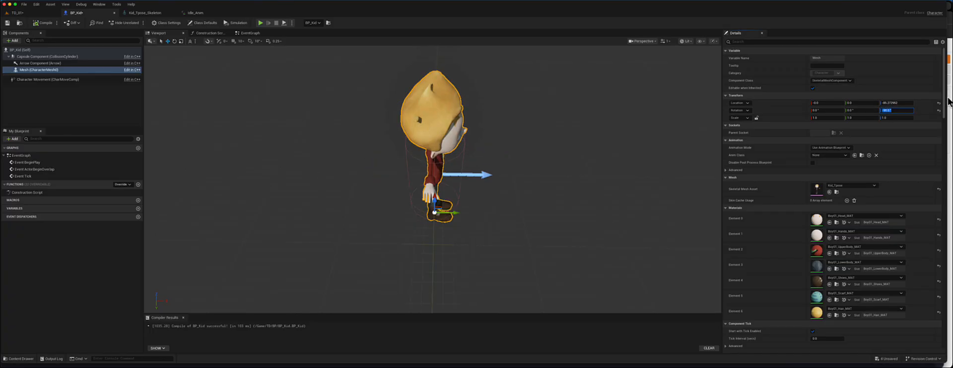
{"action": "left_click", "coordinate": [42, 23]}
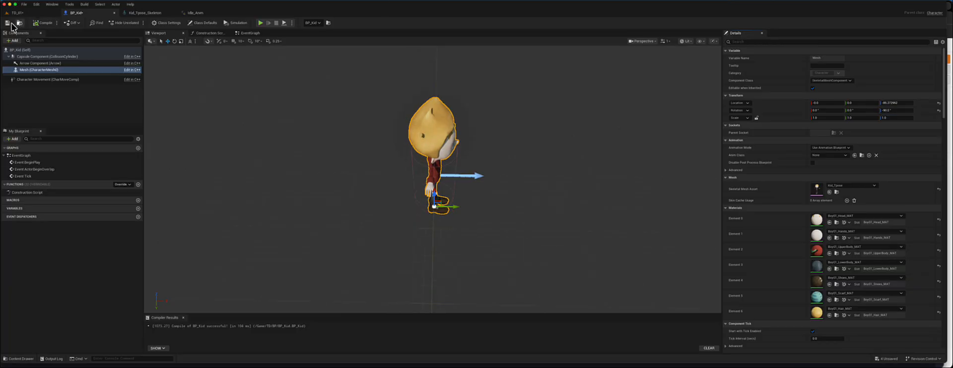
- Switch to the level and delete the BP_Kid actor placed in it
{"action": "left_click", "coordinate": [8, 23]}
{"action": "left_click", "coordinate": [17, 13]}
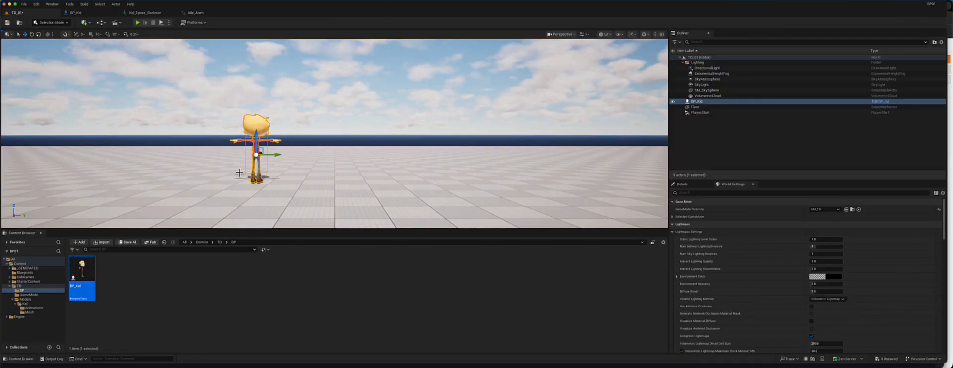
{"action": "right_click_drag", "start_coordinate": [300, 147], "coordinate": [306, 142]}
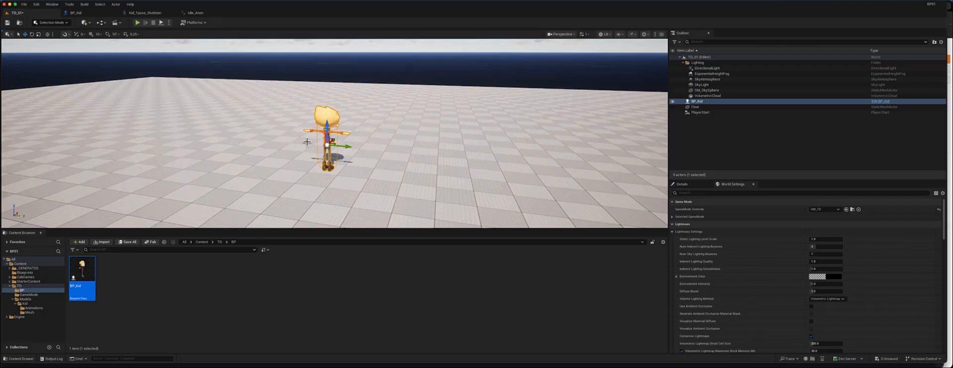
{"action": "key", "text": "Delete"}
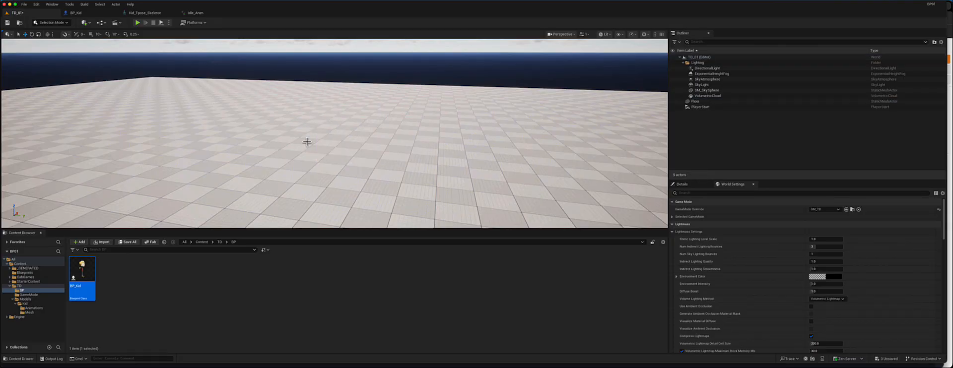
- Play the level and eject from the player to move the camera freely
{"action": "left_click", "coordinate": [138, 23]}
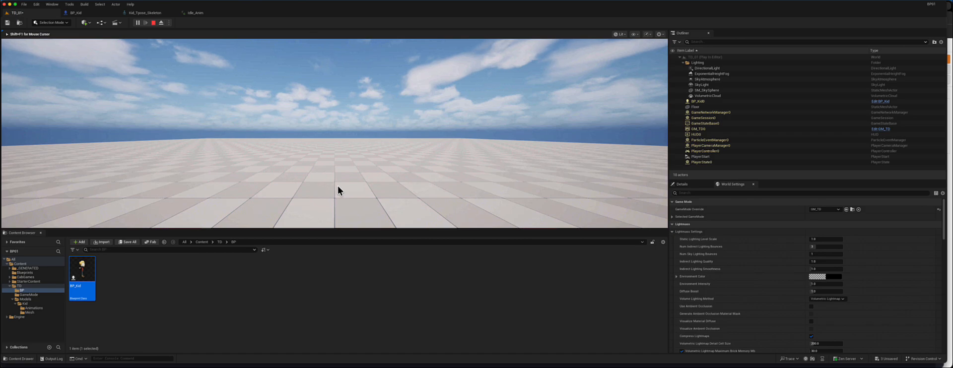
{"action": "key", "text": "Escape"}
{"action": "left_click", "coordinate": [138, 23]}
{"action": "left_click", "coordinate": [161, 22]}
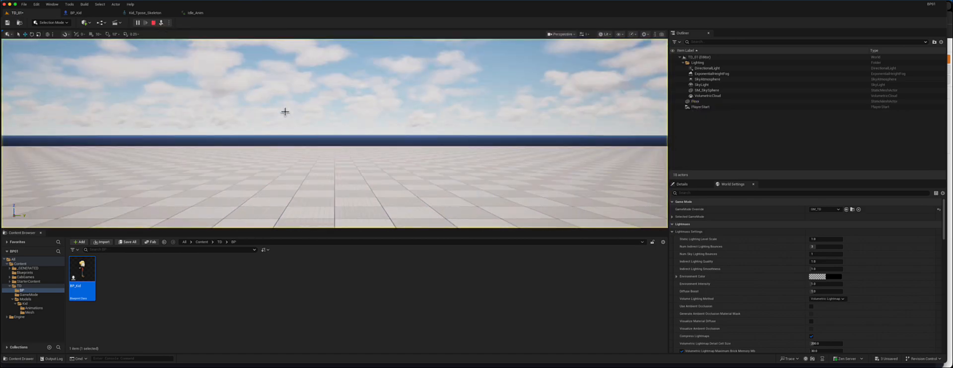
- Focus on the spawned BP_Kid character in the running level to inspect it, then stop the session
{"action": "right_click_drag", "start_coordinate": [412, 119], "coordinate": [394, 132]}
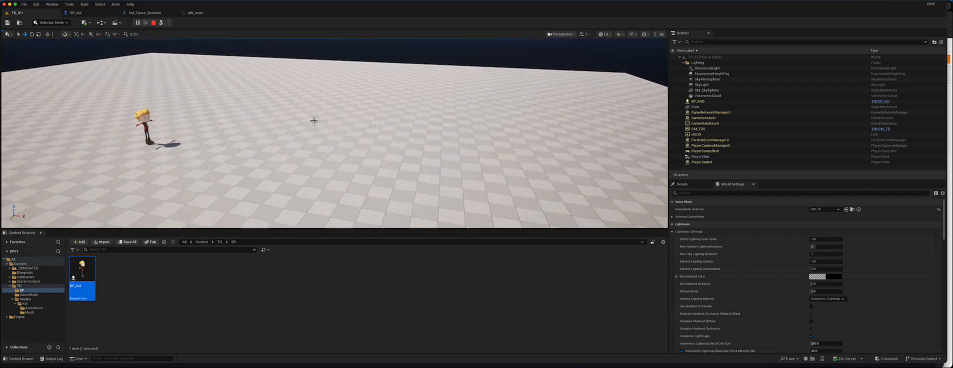
{"action": "left_click", "coordinate": [155, 127]}
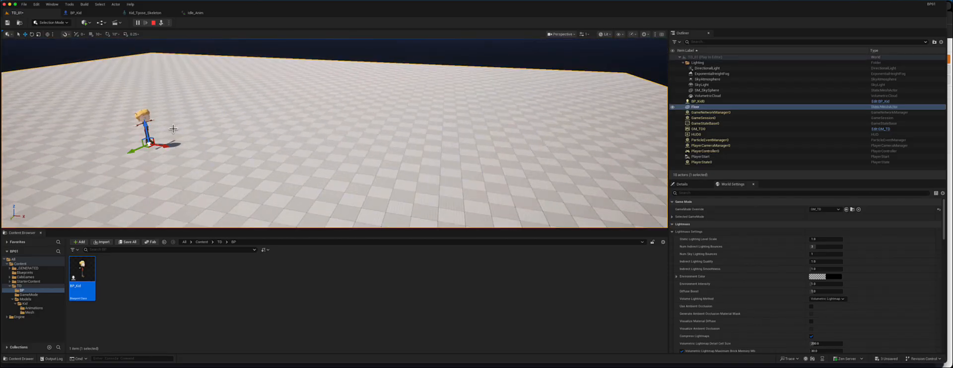
{"action": "key", "text": "f"}
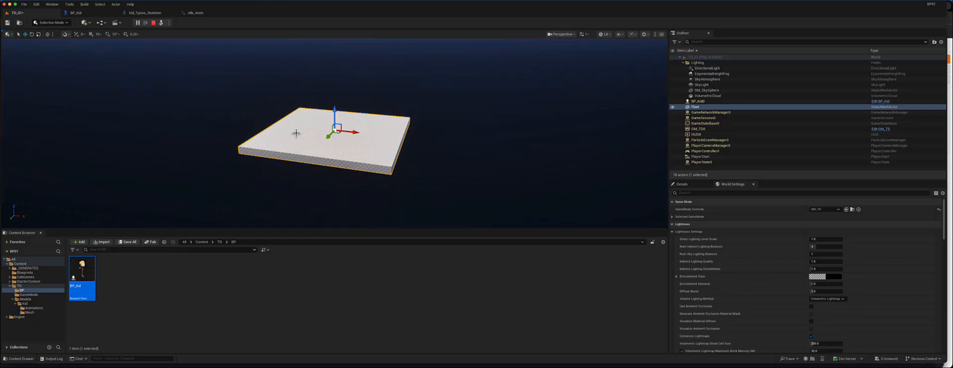
{"action": "left_click", "coordinate": [699, 101]}
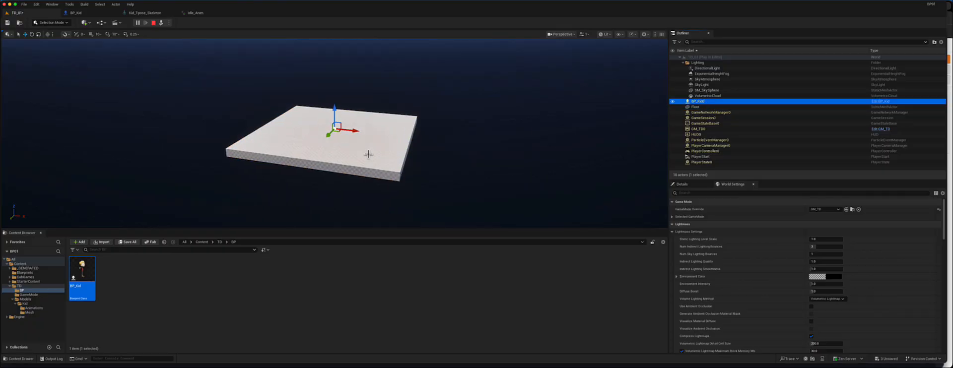
{"action": "key", "text": "f"}
{"action": "mouse_move", "coordinate": [331, 147]}
{"action": "left_mouse_down", "text": "alt"}
{"action": "mouse_move", "coordinate": [288, 144]}
{"action": "mouse_move", "coordinate": [317, 142]}
{"action": "left_mouse_up", "text": "alt"}
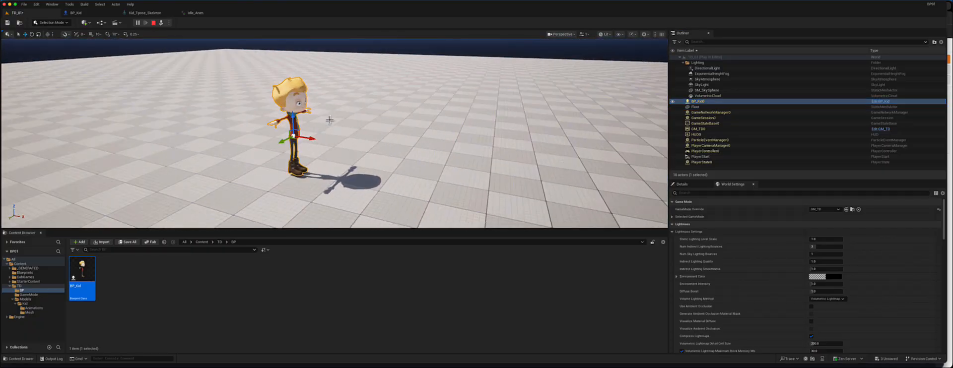
{"action": "left_click", "coordinate": [153, 22]}
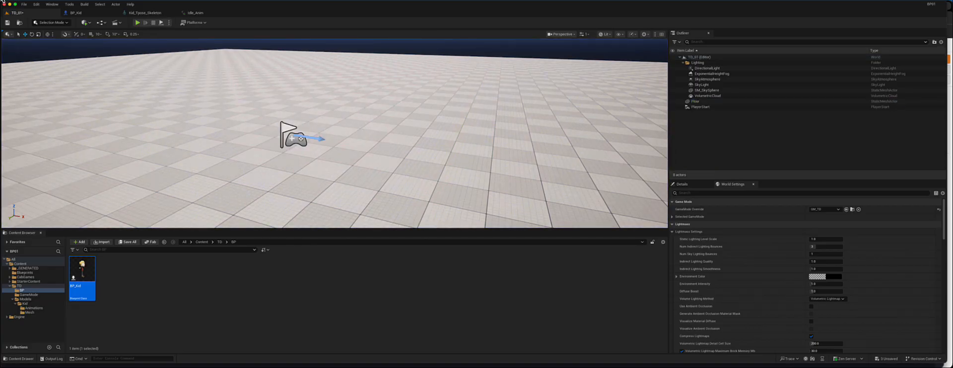
- Save all modified assets
{"action": "left_click", "coordinate": [127, 242]}
{"action": "left_click", "coordinate": [520, 253]}
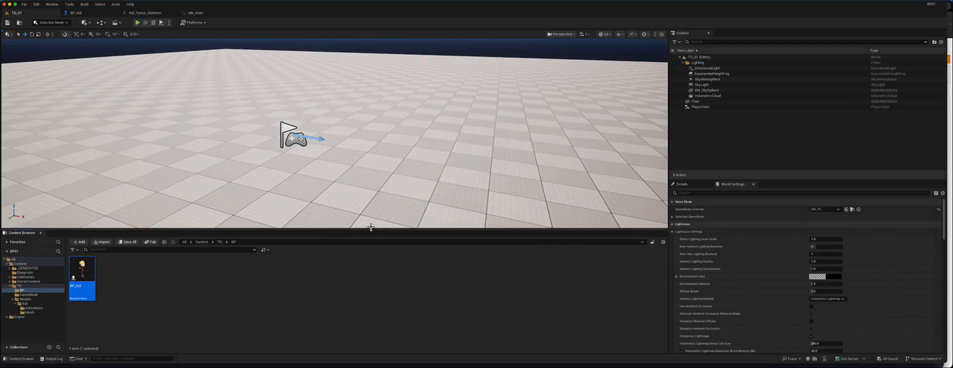